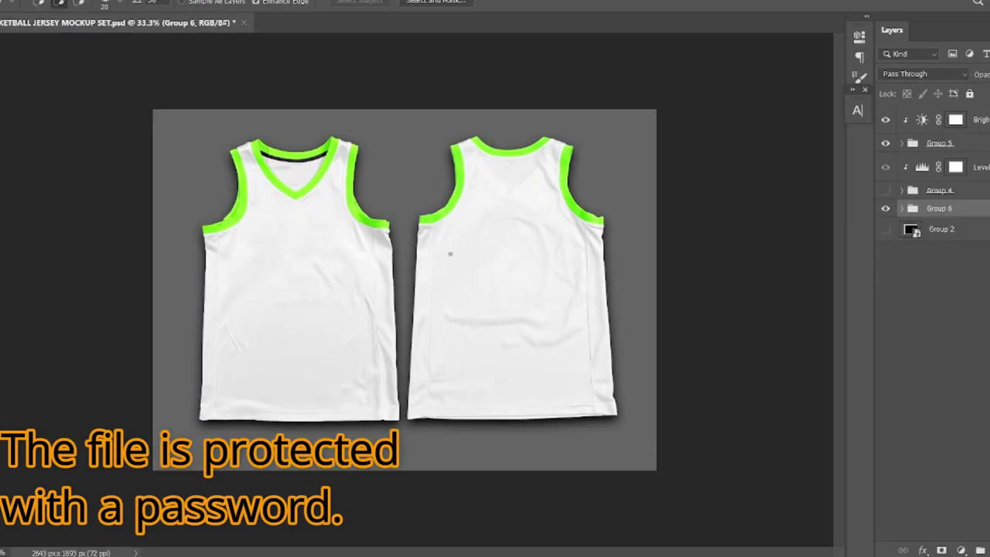
Step: Zoom in and open the front jersey's smart object, front1.psb, from Group 5
{"action": "key", "text": "ctrl+plus"}
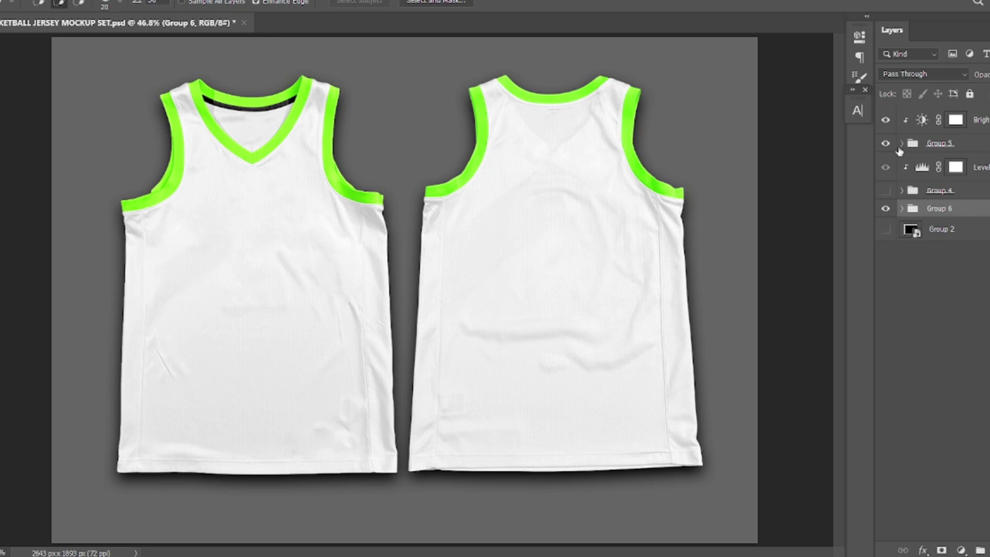
{"action": "left_click", "coordinate": [902, 144]}
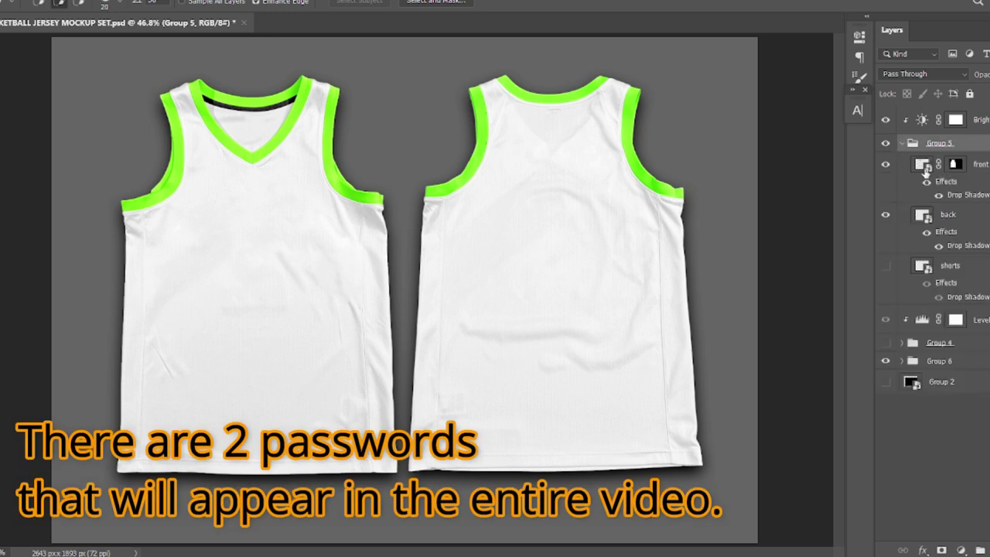
{"action": "double_click", "coordinate": [921, 166]}
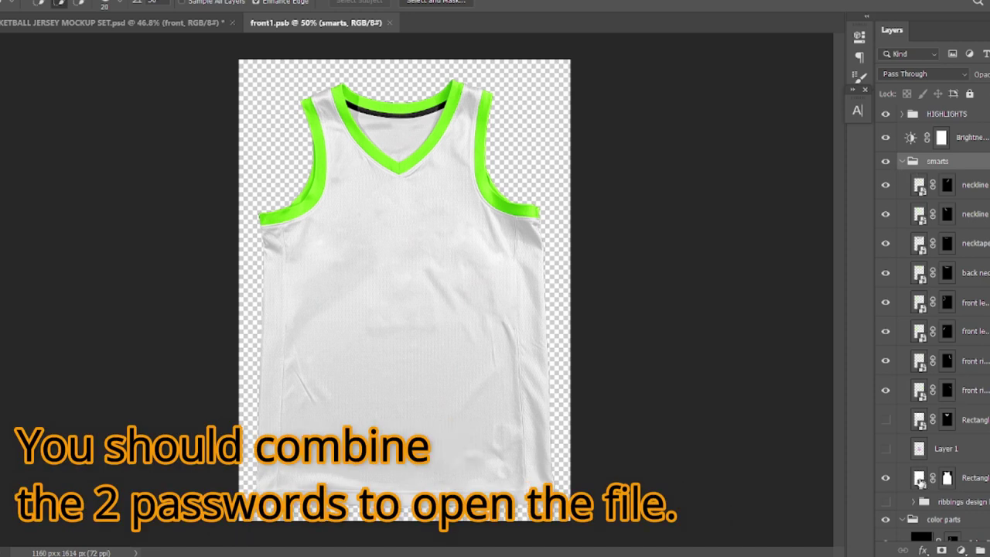
Step: Open the nested Rectangle 1 smart object and select its Adidas-logo layer
{"action": "left_click", "coordinate": [918, 479]}
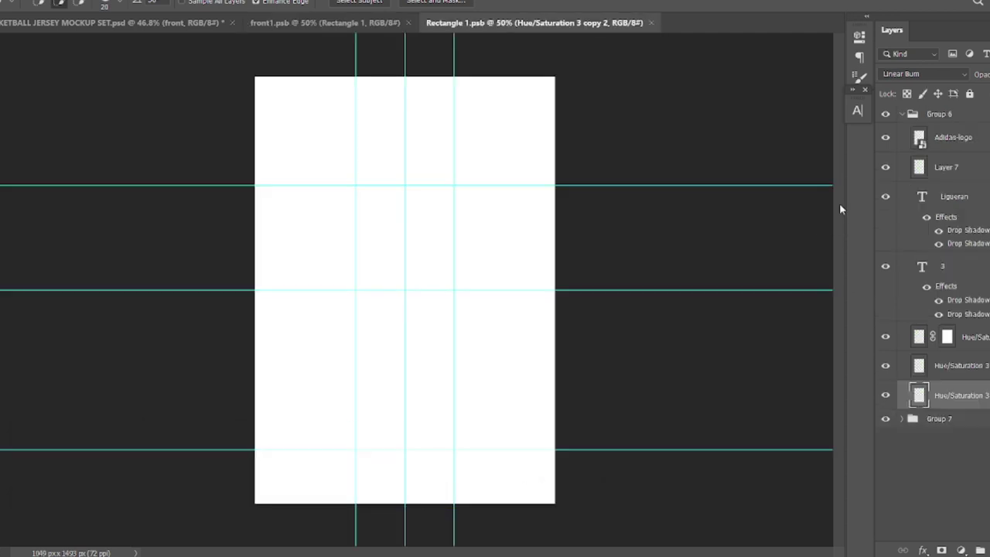
{"action": "left_click", "coordinate": [965, 139]}
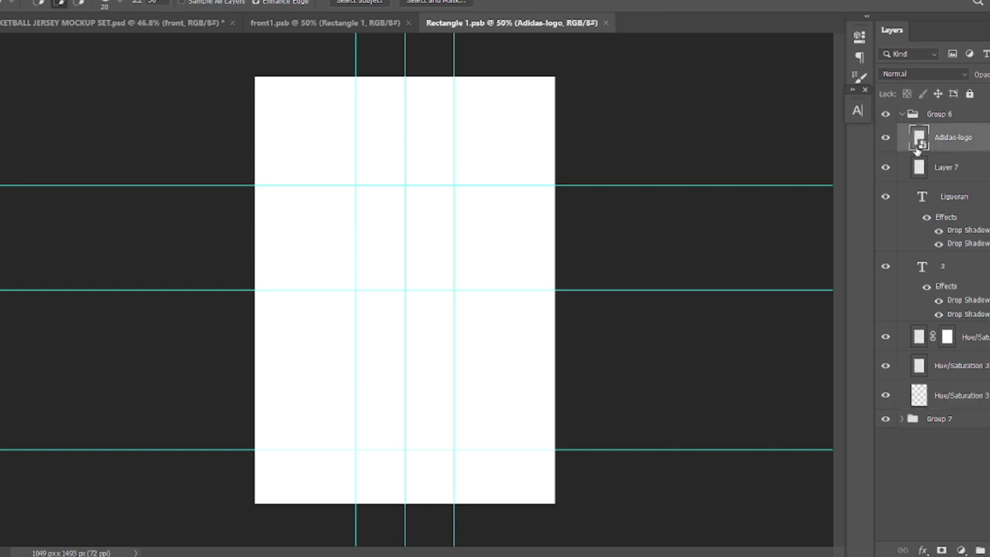
Step: Drag the pink rose photo into the panel's lower half above Hue/Saturation 3
{"action": "left_click", "coordinate": [972, 341]}
{"action": "key", "text": "v"}
{"action": "left_click_drag", "start_coordinate": [503, 372], "coordinate": [195, 357]}
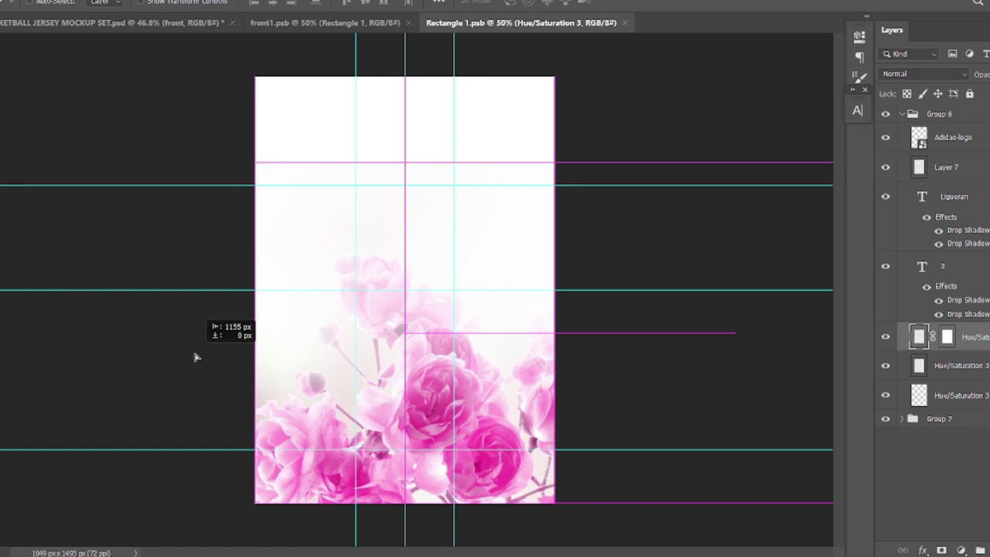
{"action": "left_click_drag", "start_coordinate": [194, 356], "coordinate": [196, 351]}
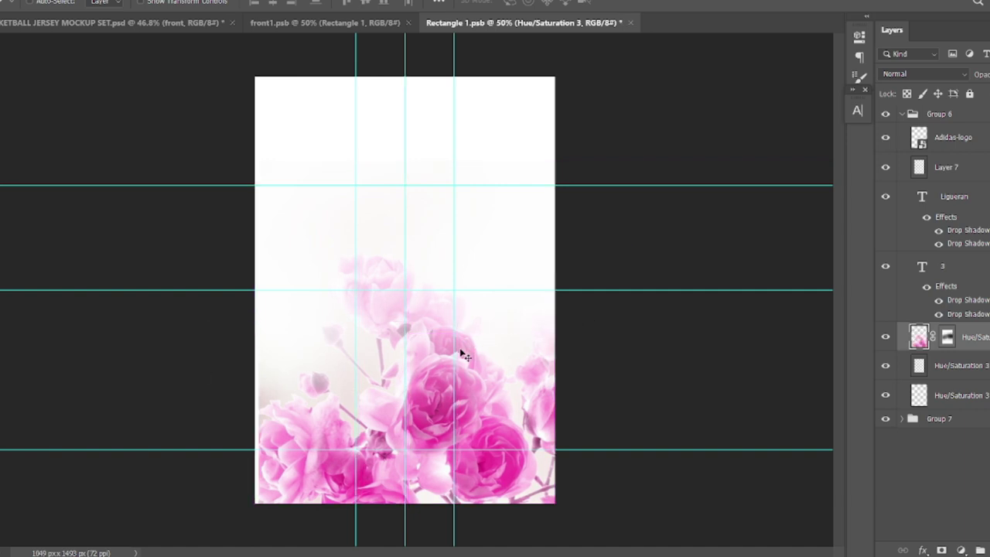
{"action": "key", "text": "shift+Left"}
{"action": "key", "text": "shift+Left"}
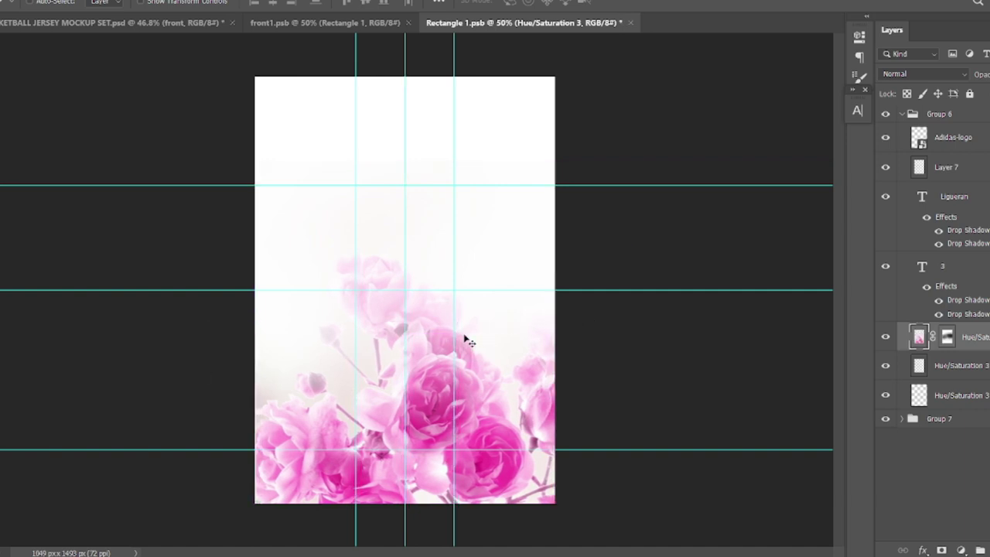
Step: Stretch the rose layer out to the panel's left edge with Free Transform
{"action": "key", "text": "ctrl+t"}
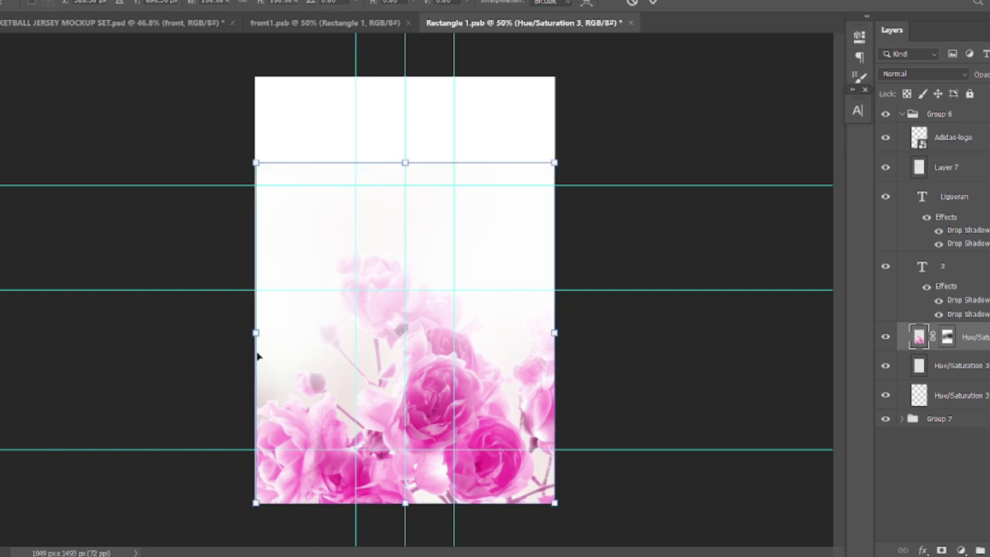
{"action": "left_click_drag", "start_coordinate": [255, 331], "coordinate": [246, 334]}
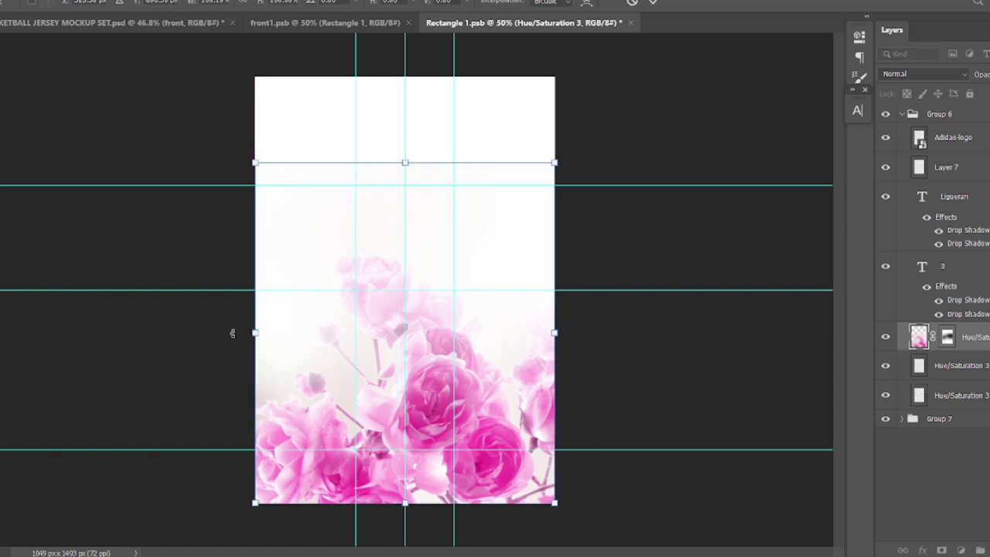
{"action": "key", "text": "Return"}
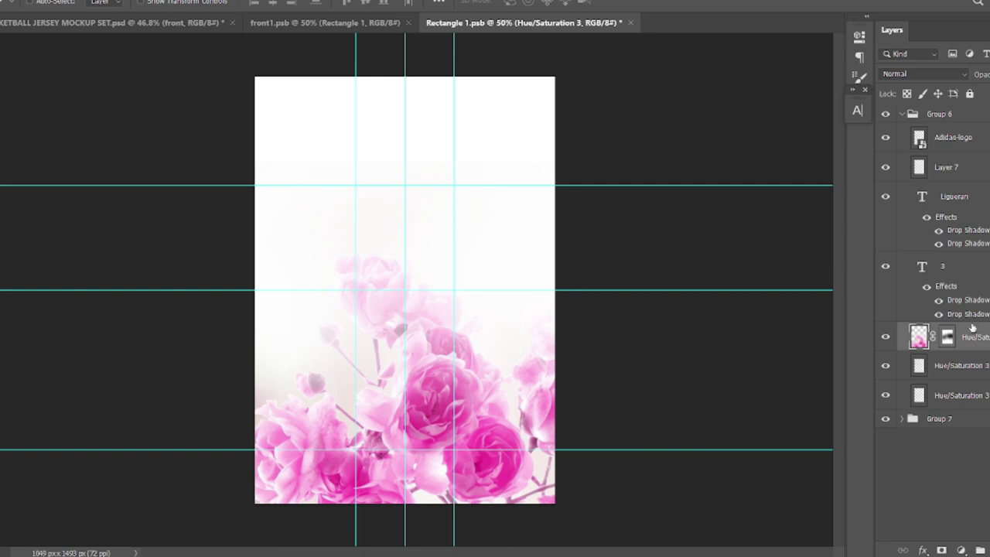
{"action": "left_click", "coordinate": [968, 365]}
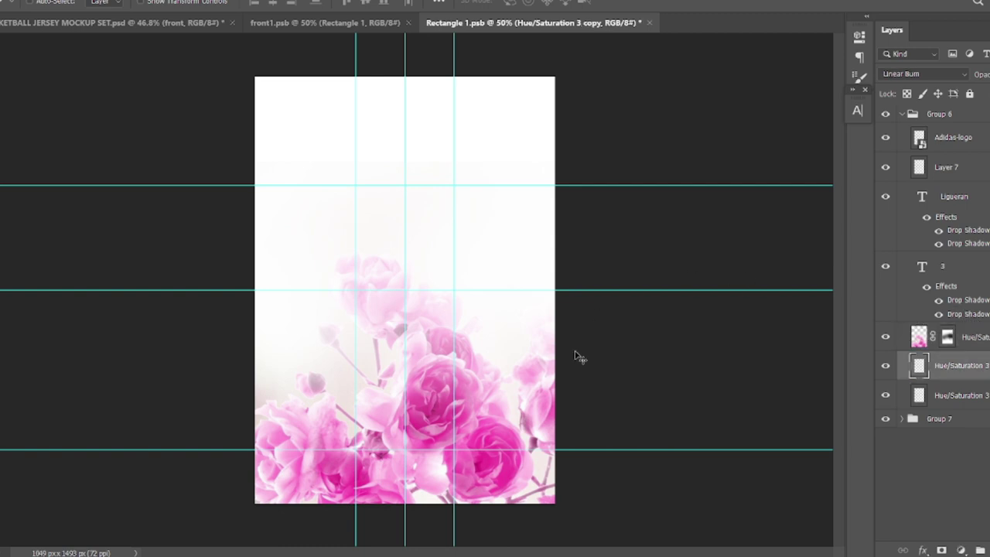
Step: Add two more rose images into the Hue/Saturation 3 copy and copy 2 layers in the lower half
{"action": "mouse_move", "coordinate": [594, 401]}
{"action": "left_mouse_down"}
{"action": "mouse_move", "coordinate": [143, 373]}
{"action": "mouse_move", "coordinate": [315, 391]}
{"action": "left_mouse_up"}
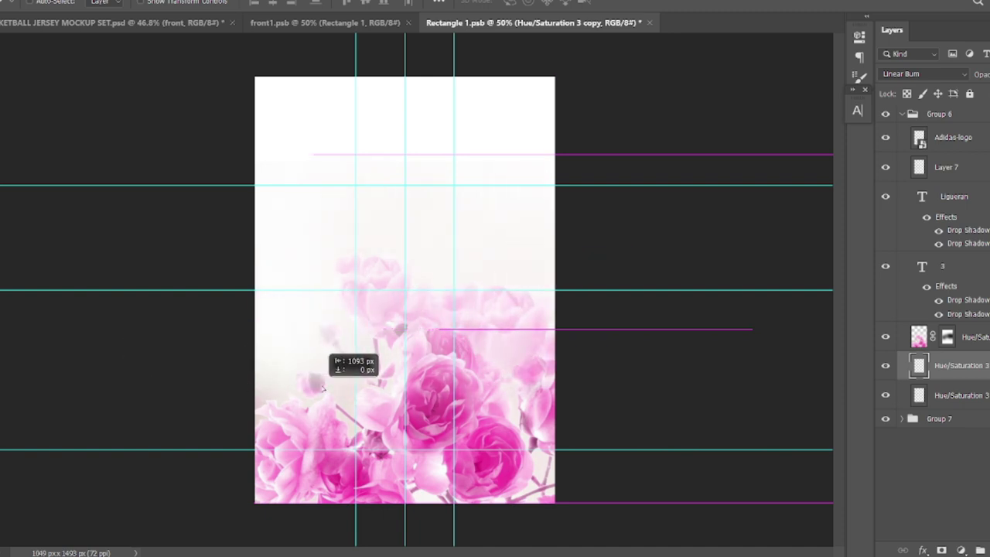
{"action": "left_click_drag", "start_coordinate": [316, 390], "coordinate": [323, 396]}
{"action": "mouse_move", "coordinate": [499, 337]}
{"action": "left_mouse_down"}
{"action": "mouse_move", "coordinate": [509, 333]}
{"action": "mouse_move", "coordinate": [499, 336]}
{"action": "left_mouse_up"}
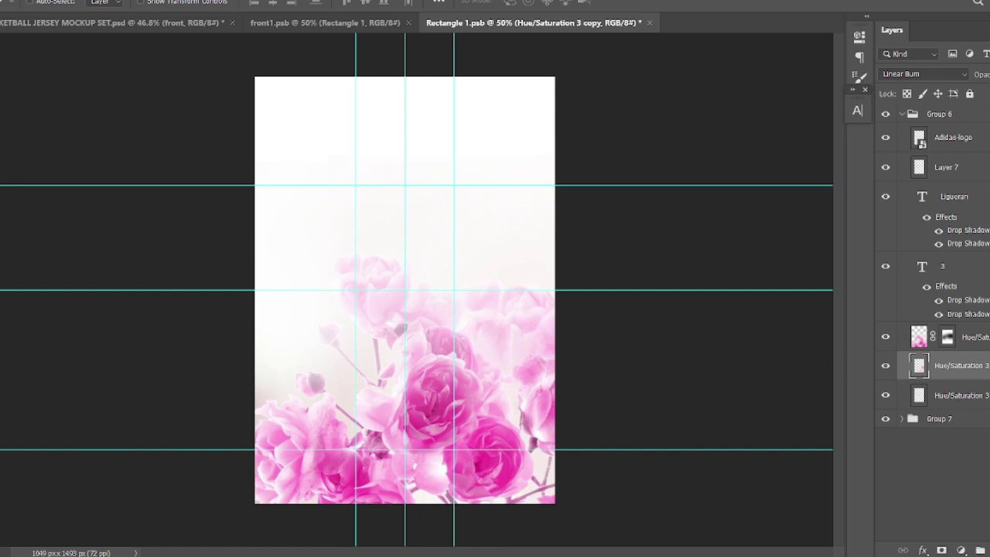
{"action": "key", "text": "alt+bracketleft"}
{"action": "mouse_move", "coordinate": [483, 386]}
{"action": "left_mouse_down"}
{"action": "mouse_move", "coordinate": [132, 369]}
{"action": "mouse_move", "coordinate": [150, 371]}
{"action": "left_mouse_up"}
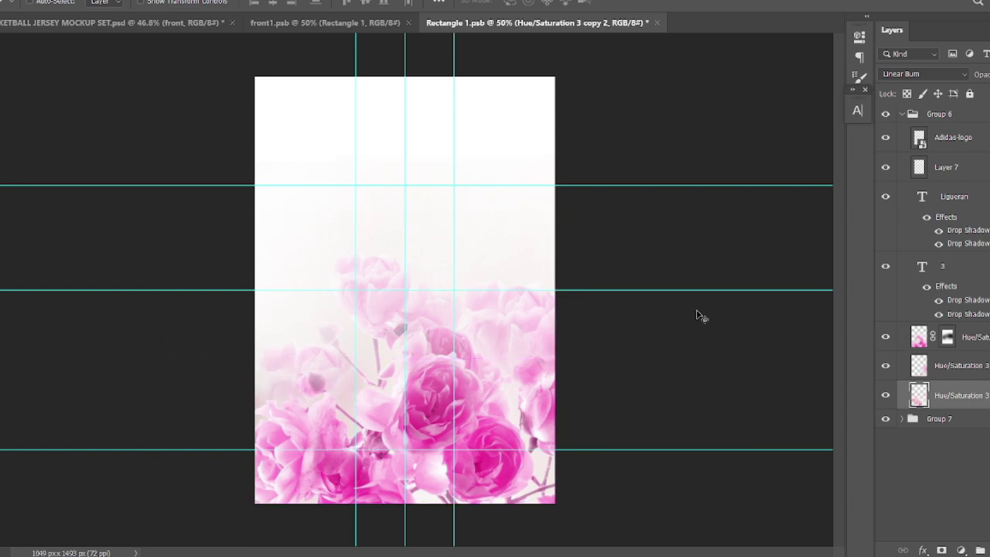
{"action": "left_click", "coordinate": [957, 365]}
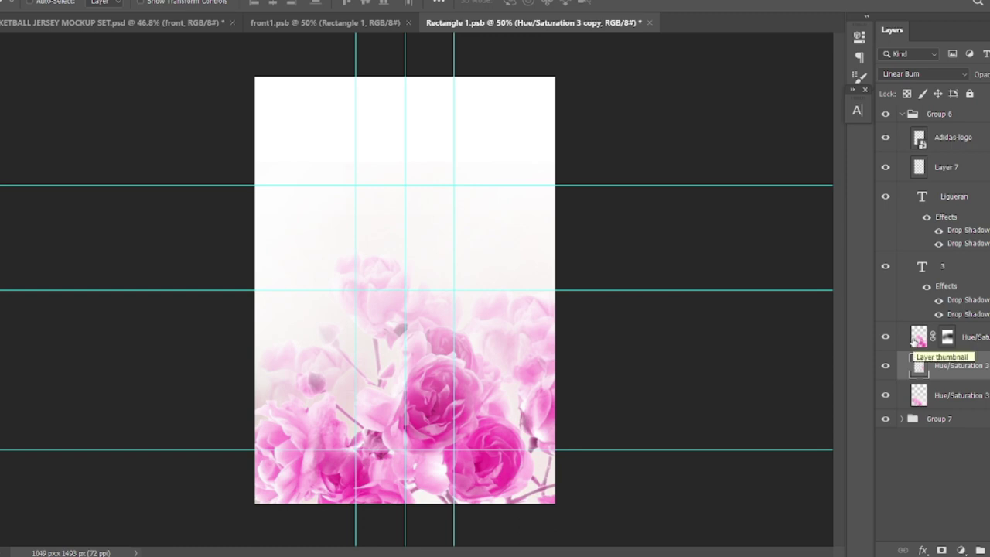
{"action": "left_click", "coordinate": [947, 337]}
Step: Paint the top rose layer's mask with a 4% flow brush to fade the upper roses
{"action": "key", "text": "b"}
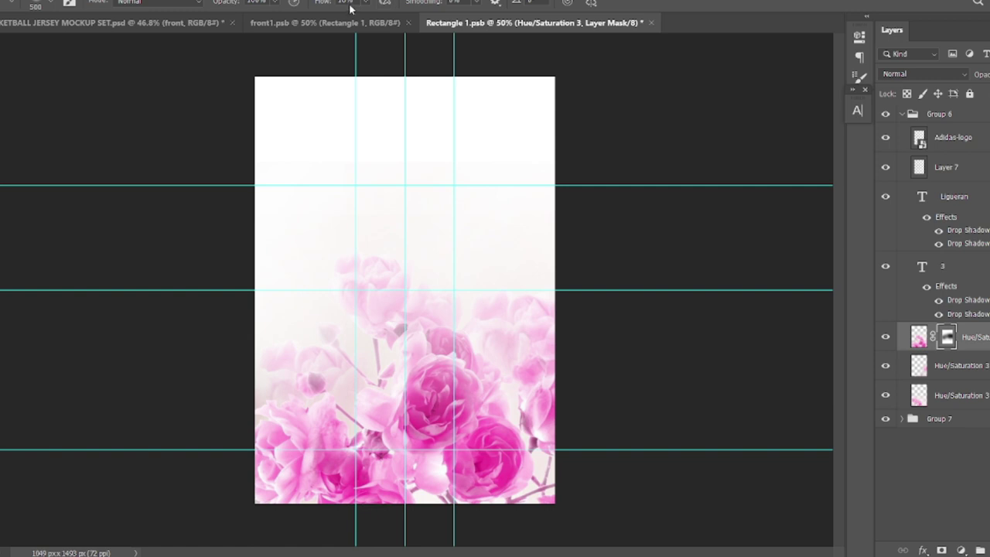
{"action": "double_click", "coordinate": [350, 7]}
{"action": "type", "text": "4"}
{"action": "mouse_move", "coordinate": [352, 286]}
{"action": "left_mouse_down"}
{"action": "mouse_move", "coordinate": [420, 299]}
{"action": "mouse_move", "coordinate": [398, 336]}
{"action": "mouse_move", "coordinate": [342, 353]}
{"action": "mouse_move", "coordinate": [497, 364]}
{"action": "left_mouse_up"}
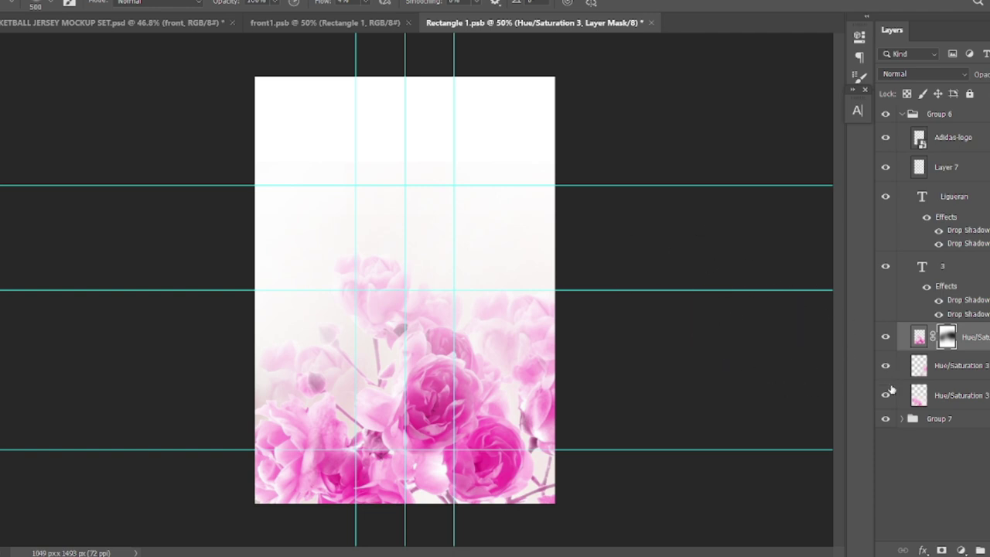
{"action": "left_click", "coordinate": [968, 370]}
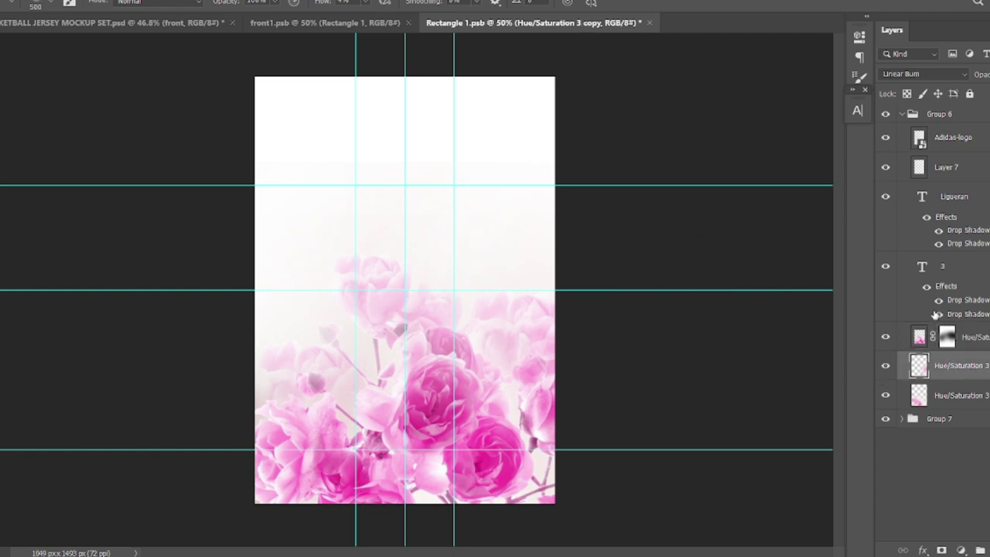
{"action": "left_click", "coordinate": [965, 198]}
Step: Place the Ligueran script text above the roses, undoing an accidental artboard
{"action": "key", "text": "v"}
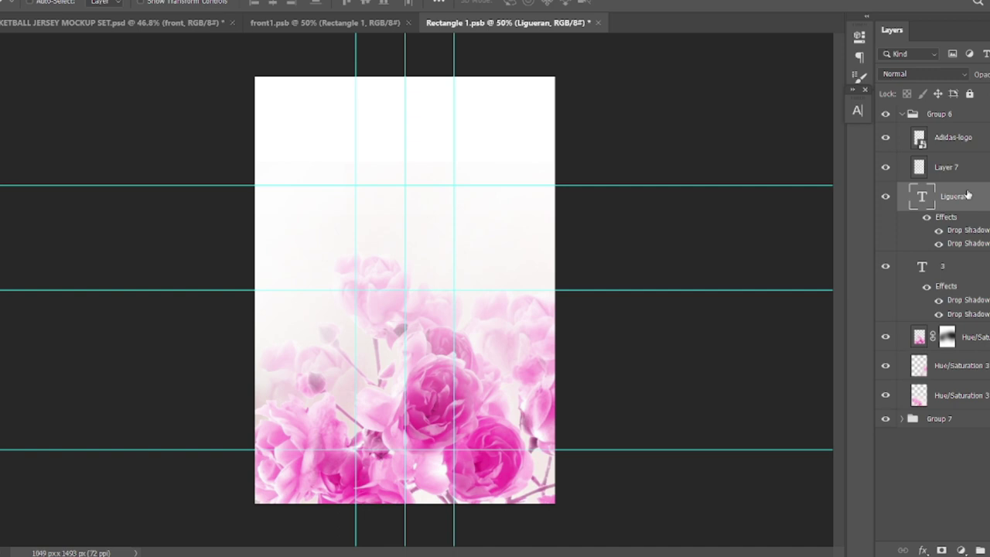
{"action": "mouse_move", "coordinate": [968, 196]}
{"action": "left_mouse_down"}
{"action": "mouse_move", "coordinate": [533, 220]}
{"action": "mouse_move", "coordinate": [522, 234]}
{"action": "mouse_move", "coordinate": [712, 224]}
{"action": "left_mouse_up"}
{"action": "left_click", "coordinate": [824, 31]}
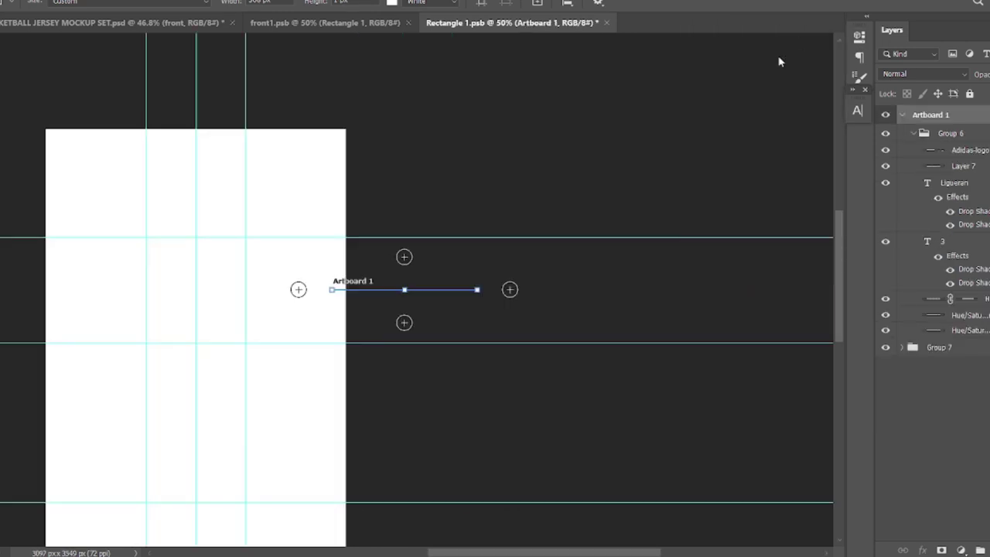
{"action": "key", "text": "ctrl+z"}
{"action": "key", "text": "shift+v"}
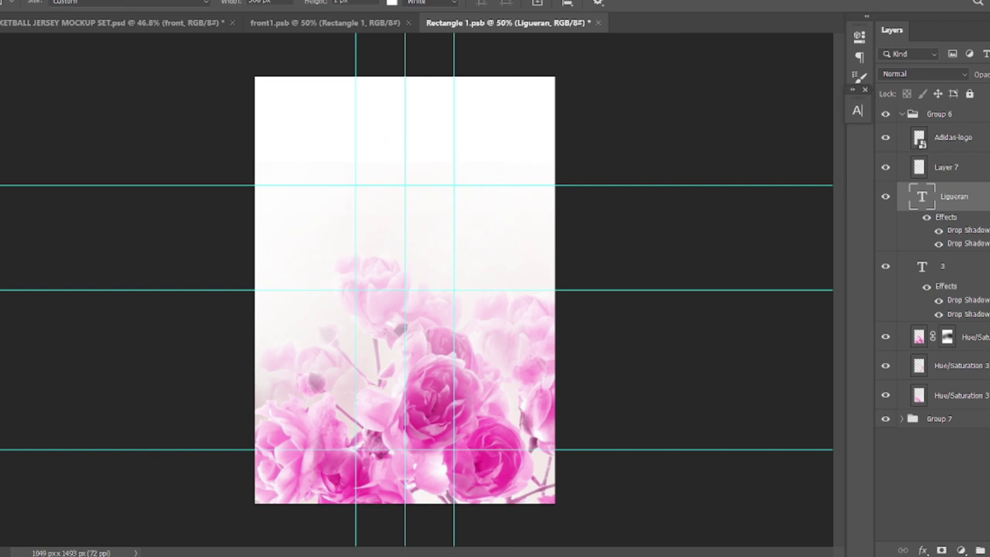
{"action": "key", "text": "v"}
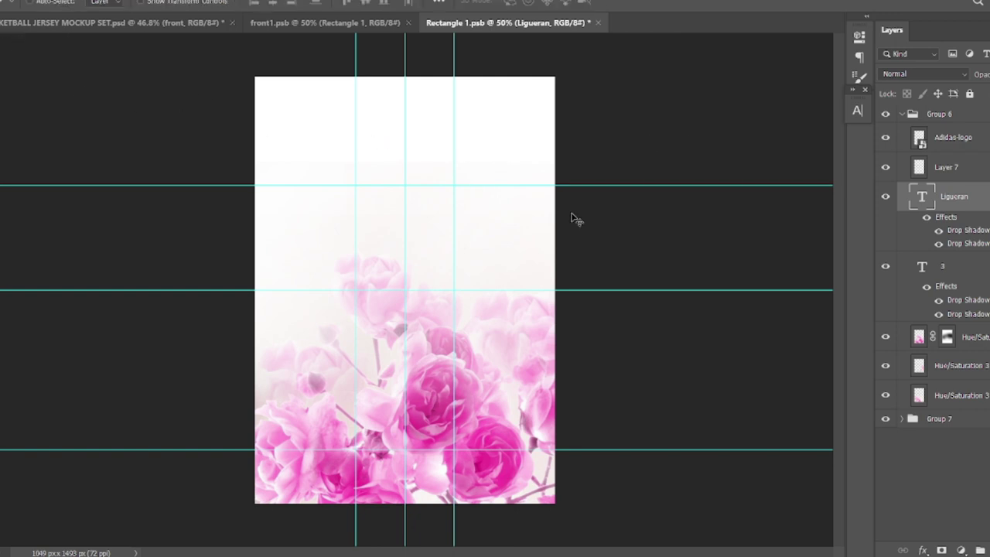
{"action": "left_click_drag", "start_coordinate": [562, 264], "coordinate": [250, 234]}
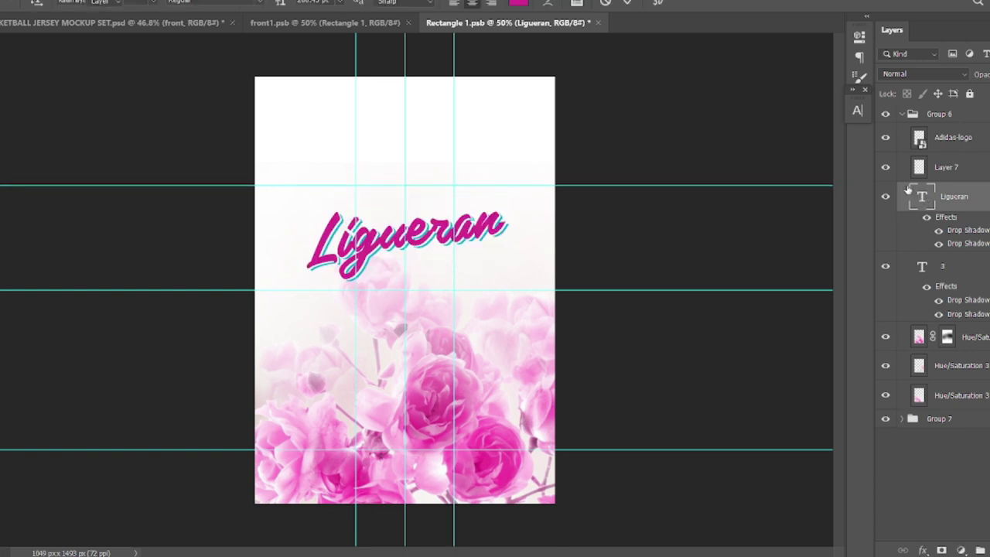
Step: Retype the title as 'Team Name', then try and undo a shrink of it
{"action": "double_click", "coordinate": [920, 197]}
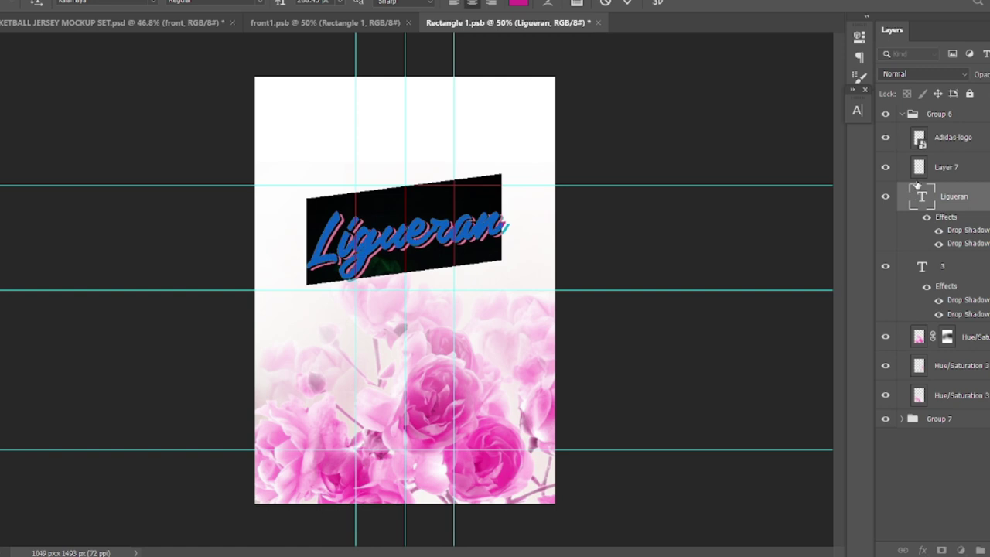
{"action": "type", "text": "TEAM"}
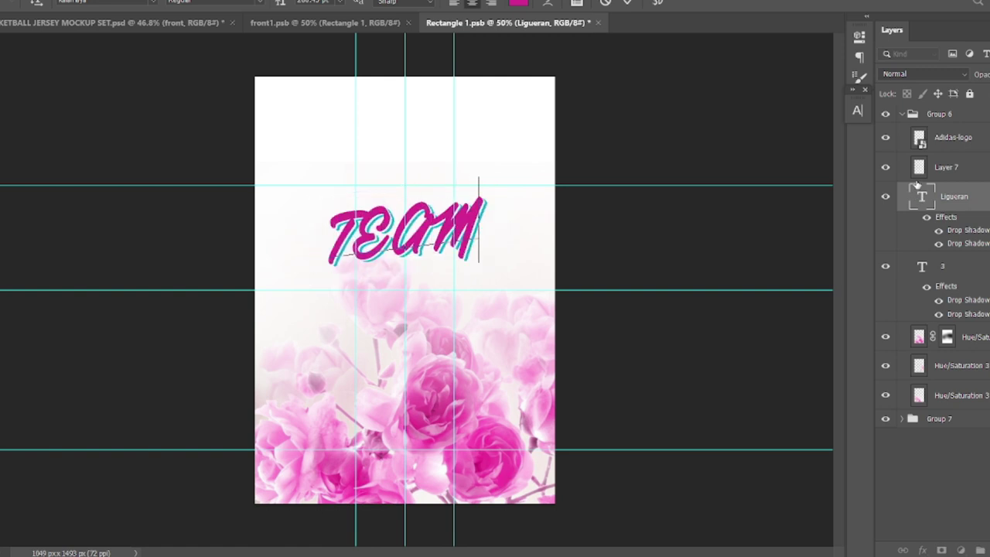
{"action": "key", "text": "BackSpace"}
{"action": "key", "text": "BackSpace"}
{"action": "key", "text": "BackSpace"}
{"action": "type", "text": "eam"}
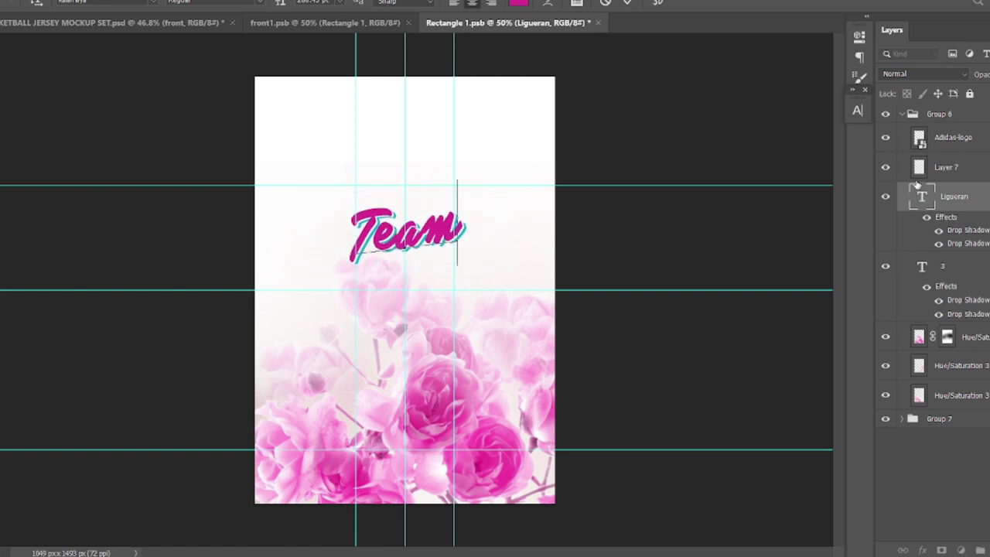
{"action": "type", "text": " Name"}
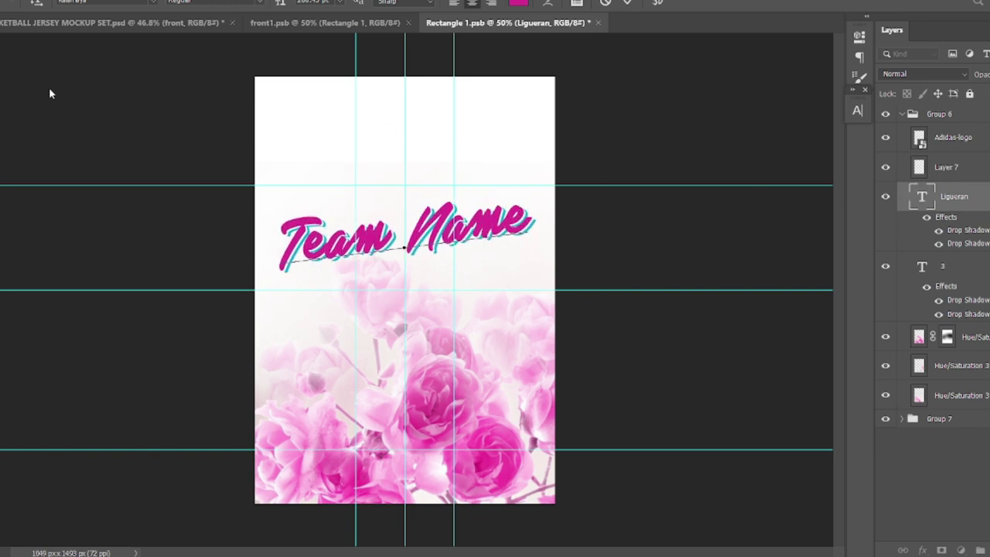
{"action": "key", "text": "ctrl+Return"}
{"action": "key", "text": "ctrl+t"}
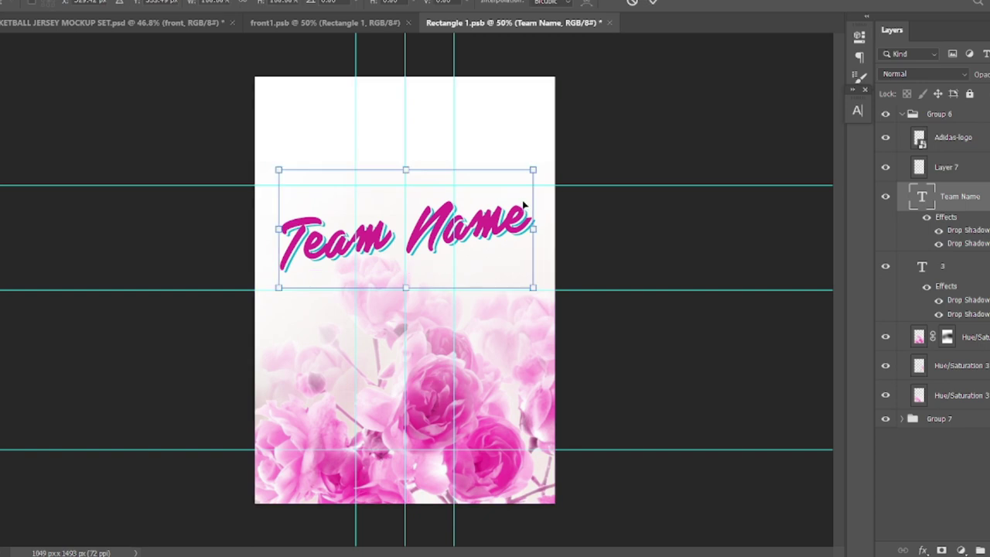
{"action": "left_click_drag", "start_coordinate": [535, 171], "coordinate": [496, 184]}
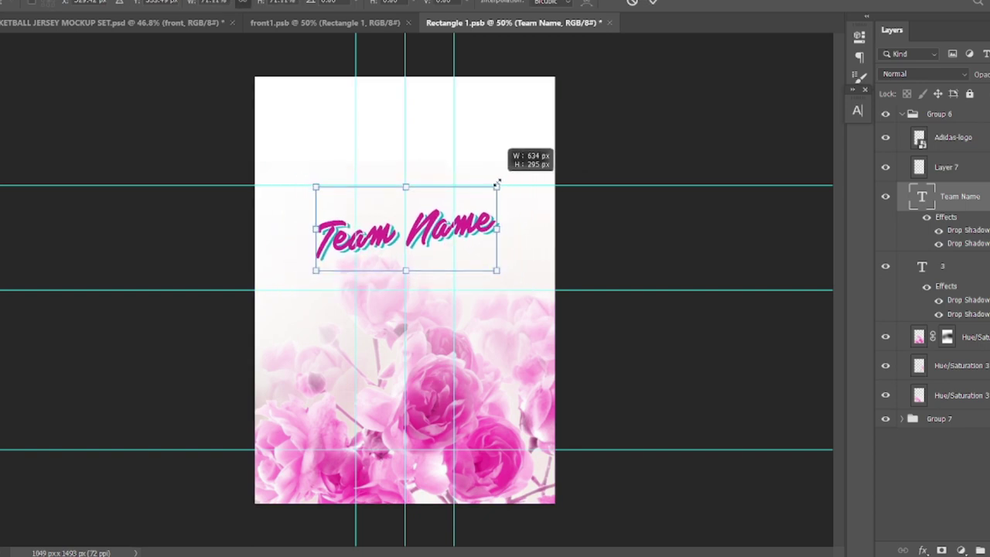
{"action": "key", "text": "Return"}
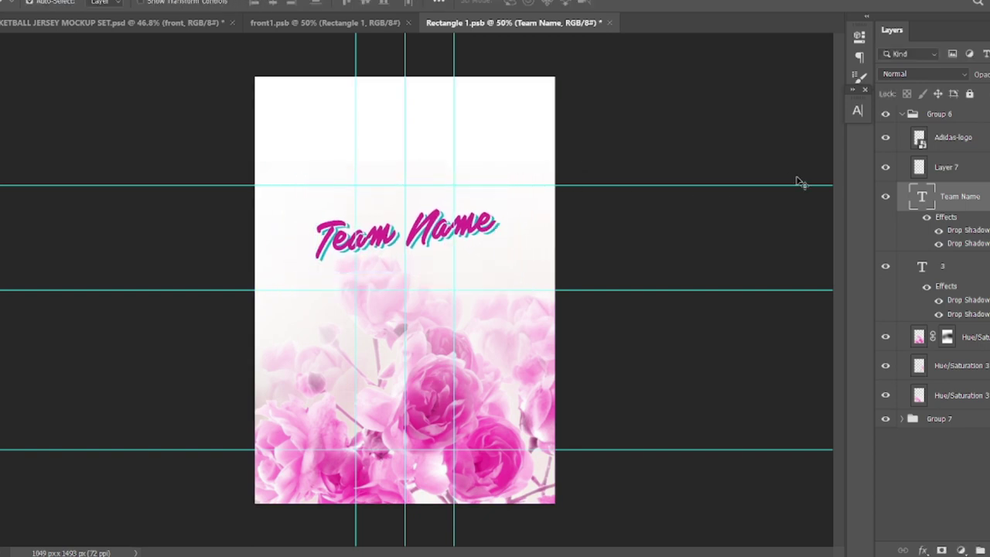
{"action": "key", "text": "ctrl+z"}
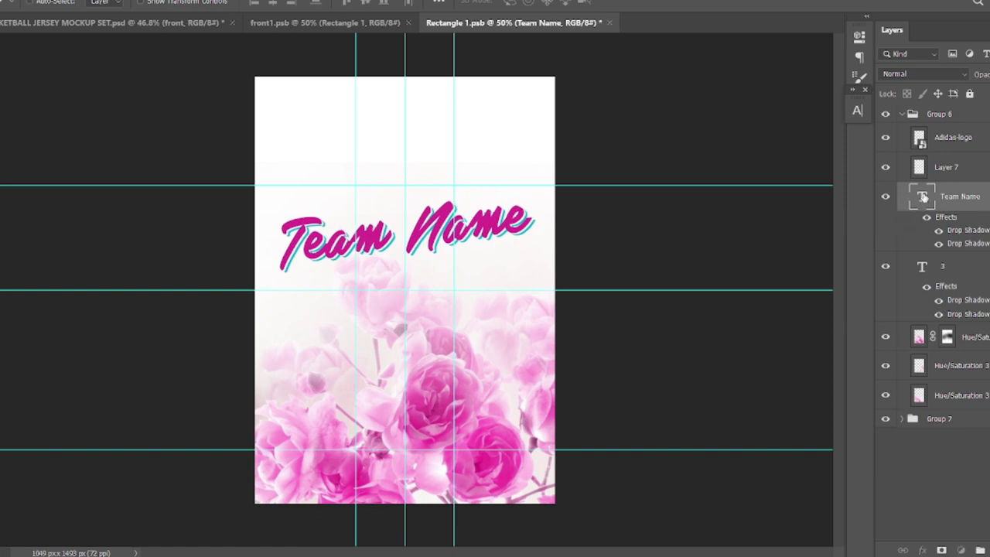
Step: Replace the title text with 'Ligueran' and commit it
{"action": "double_click", "coordinate": [922, 198]}
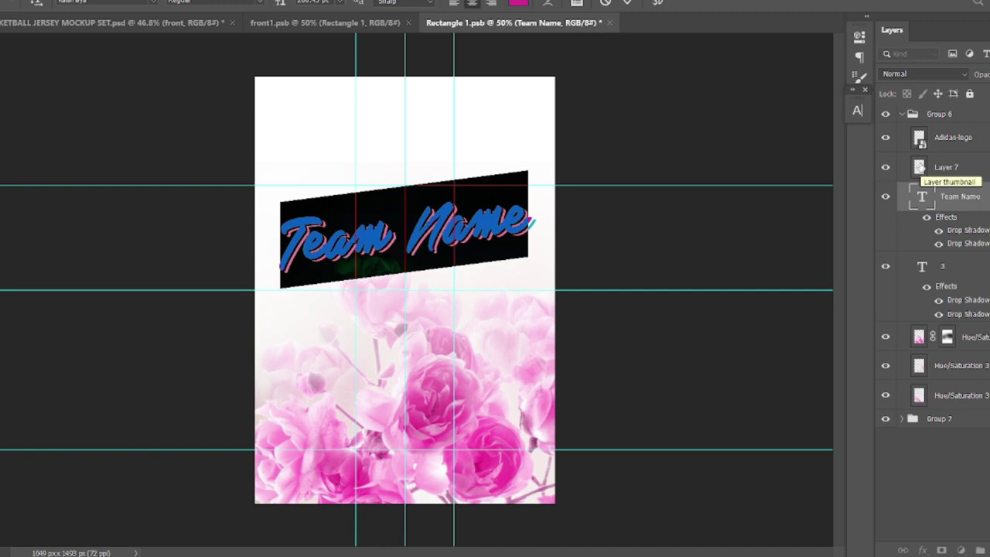
{"action": "type", "text": "LIgueran"}
{"action": "key", "text": "BackSpace"}
{"action": "key", "text": "Left"}
{"action": "key", "text": "Left"}
{"action": "key", "text": "Left"}
{"action": "key", "text": "Left"}
{"action": "key", "text": "Left"}
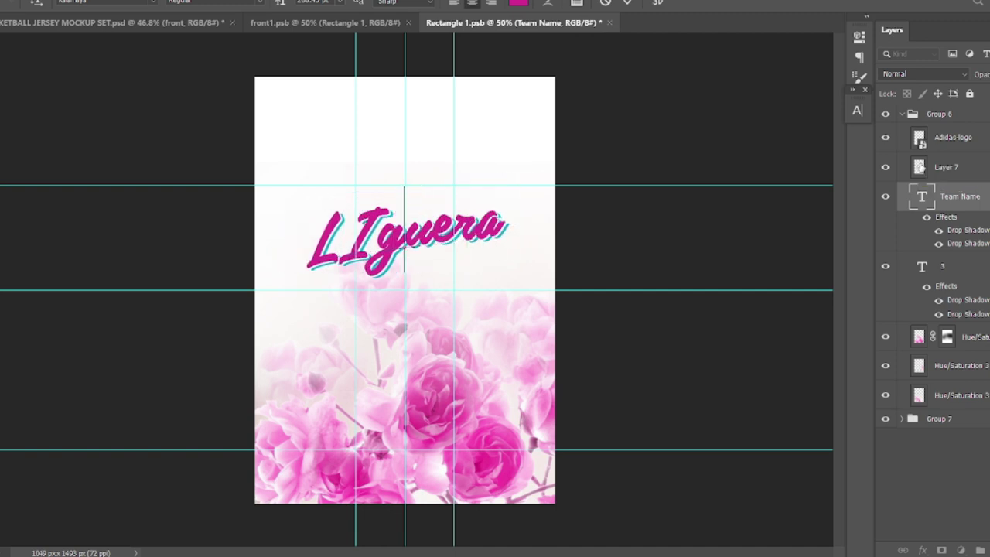
{"action": "key", "text": "ctrl+a"}
{"action": "key", "text": "BackSpace"}
{"action": "type", "text": "Ligueran"}
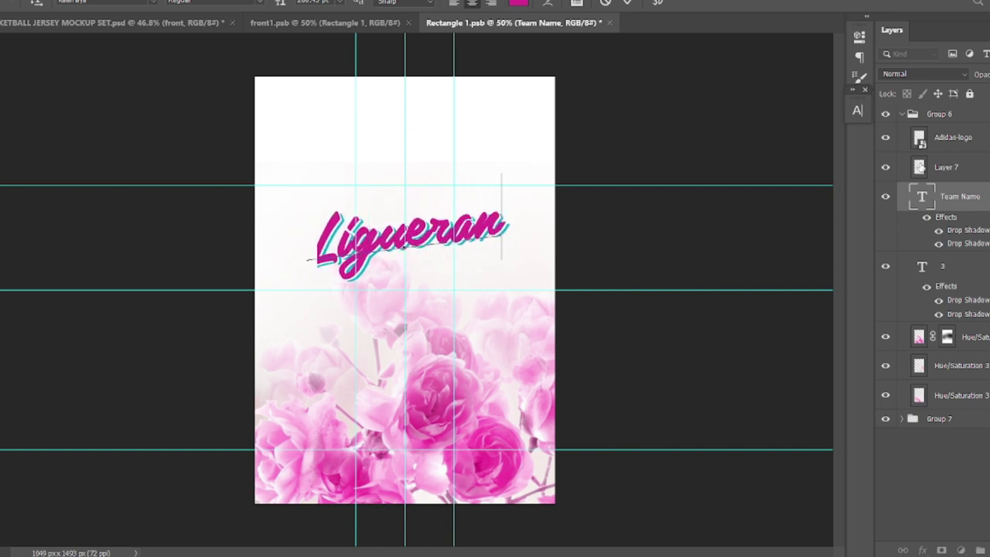
{"action": "key", "text": "ctrl+Return"}
Step: Move the number 3 just below Ligueran, nudging it slightly right of centre
{"action": "key", "text": "v"}
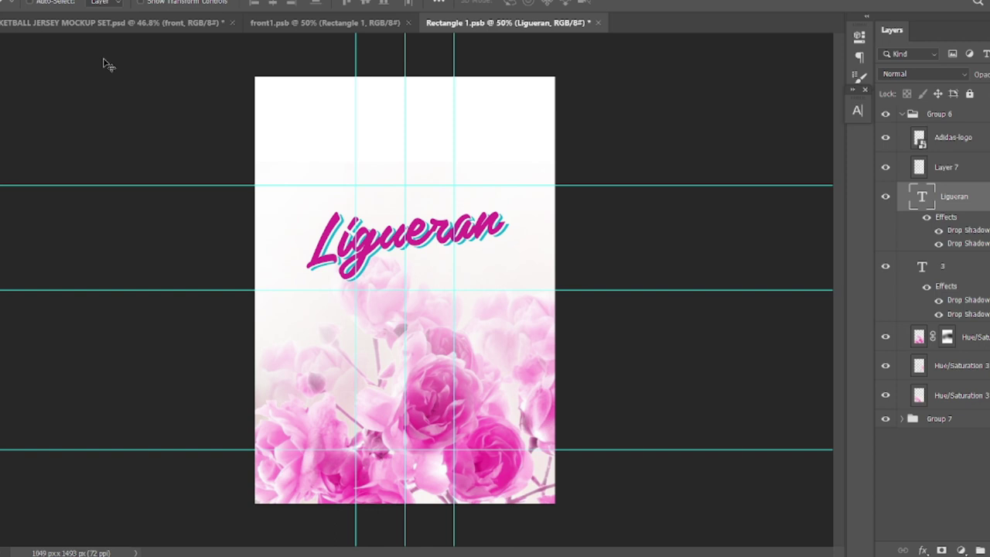
{"action": "left_click", "coordinate": [949, 267]}
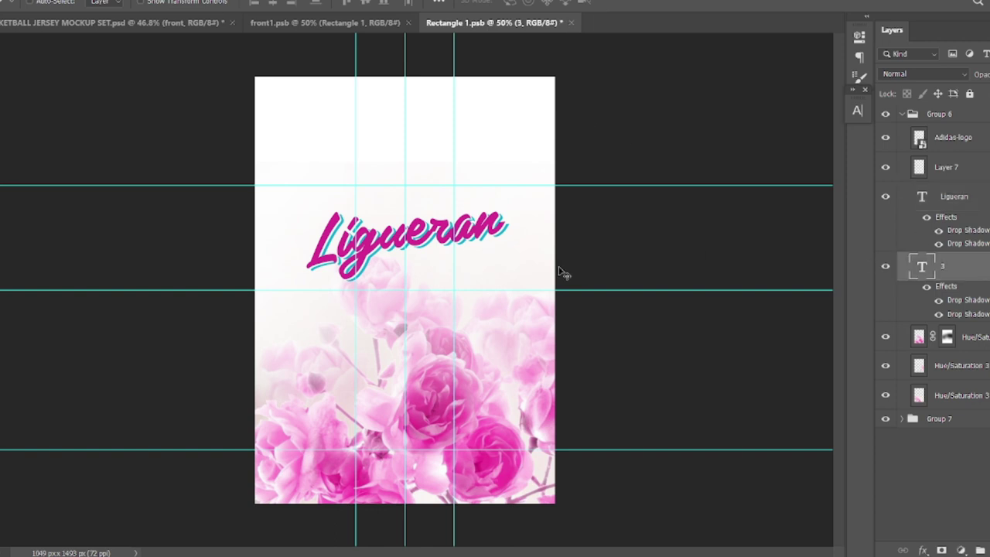
{"action": "left_click_drag", "start_coordinate": [475, 276], "coordinate": [334, 270]}
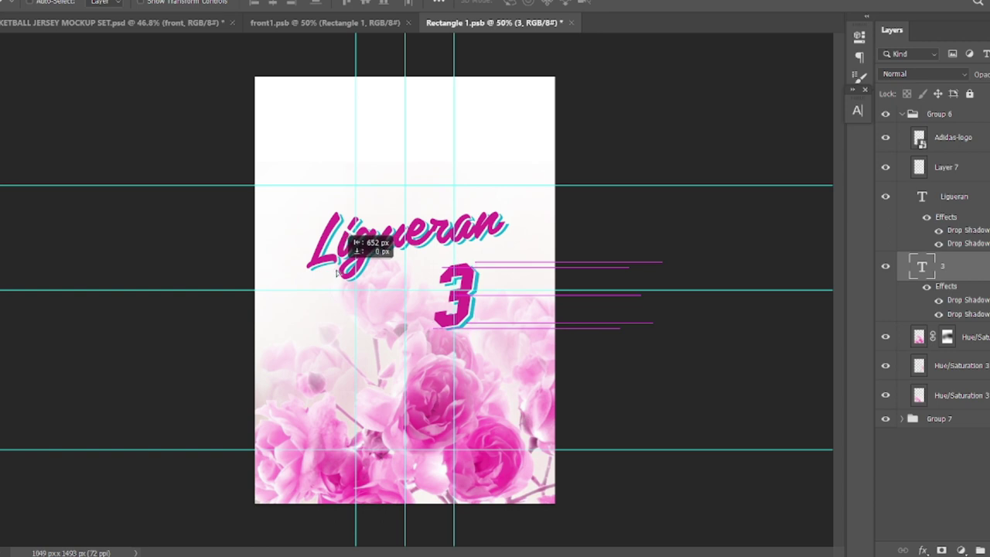
{"action": "left_click_drag", "start_coordinate": [334, 270], "coordinate": [335, 270]}
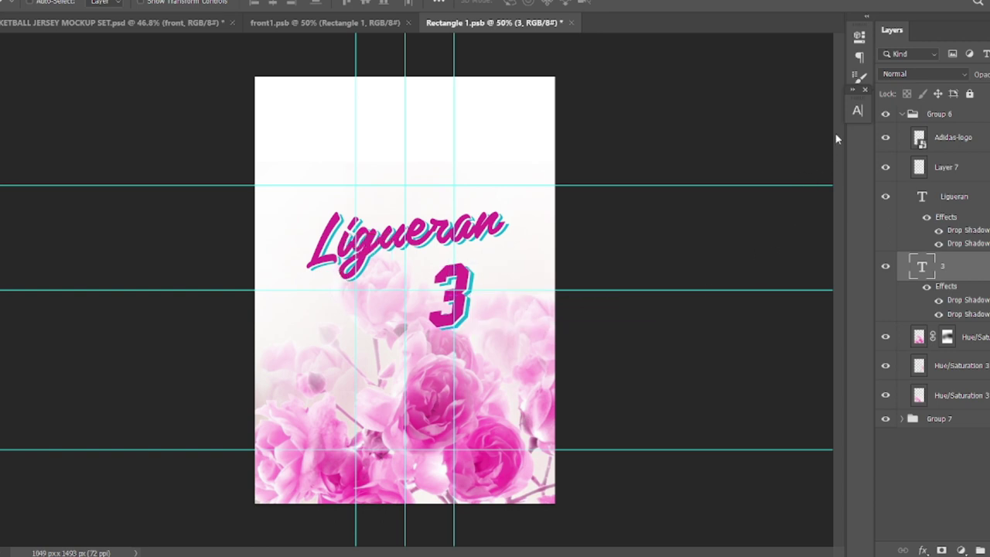
{"action": "key", "text": "shift+Right"}
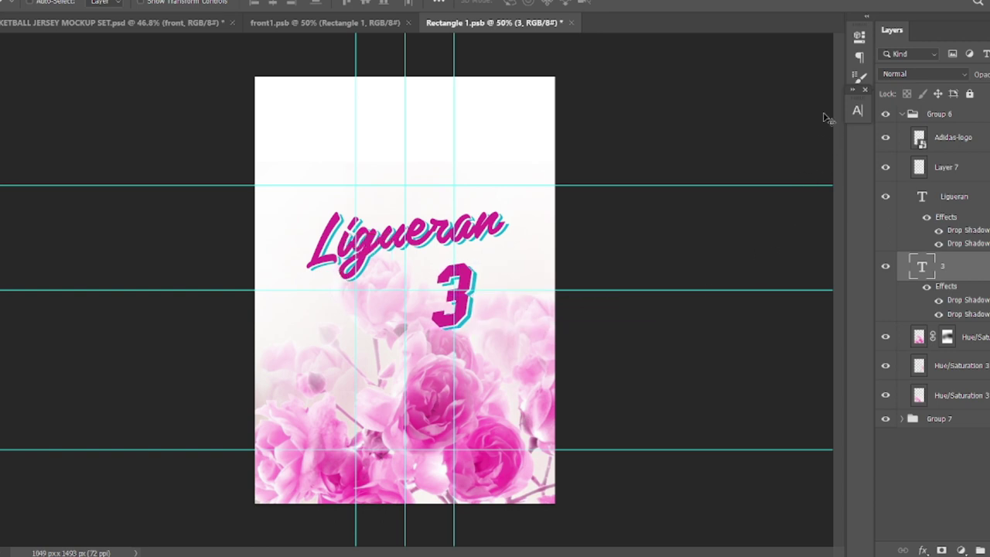
{"action": "key", "text": "shift+Right"}
{"action": "key", "text": "shift+Left"}
{"action": "key", "text": "shift+Left"}
{"action": "key", "text": "shift+Right"}
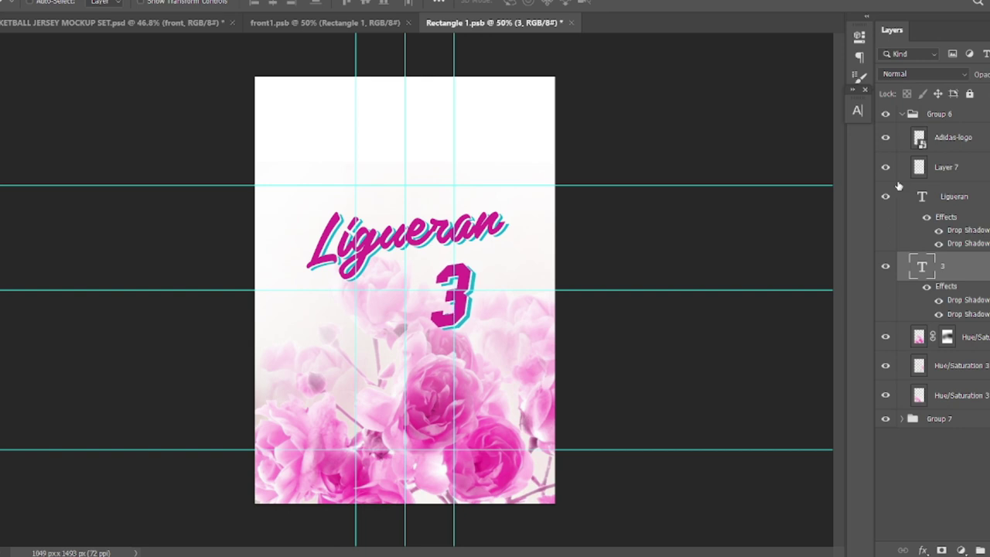
Step: Move the adidas logo to the top and the NBA logo to the top left
{"action": "left_click", "coordinate": [970, 149]}
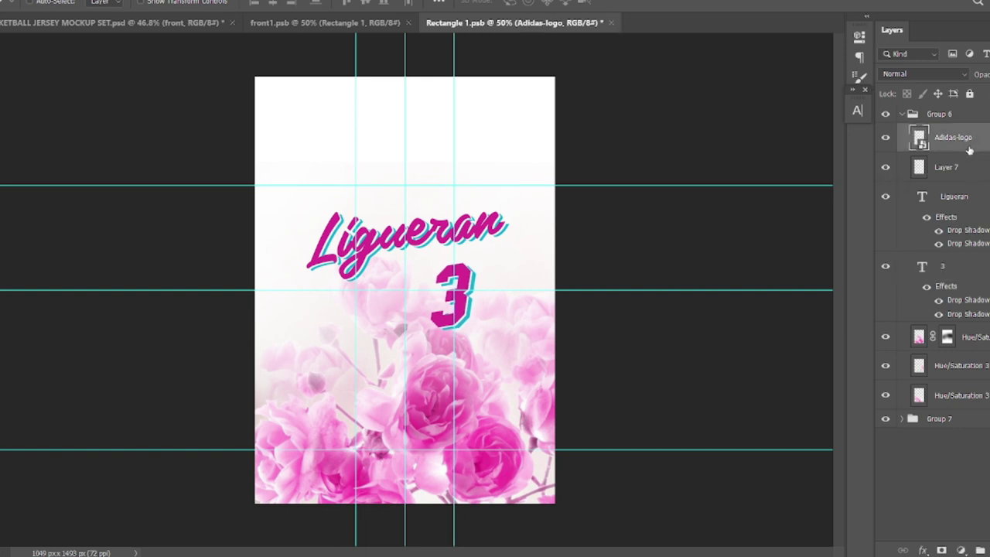
{"action": "left_click_drag", "start_coordinate": [521, 150], "coordinate": [386, 154]}
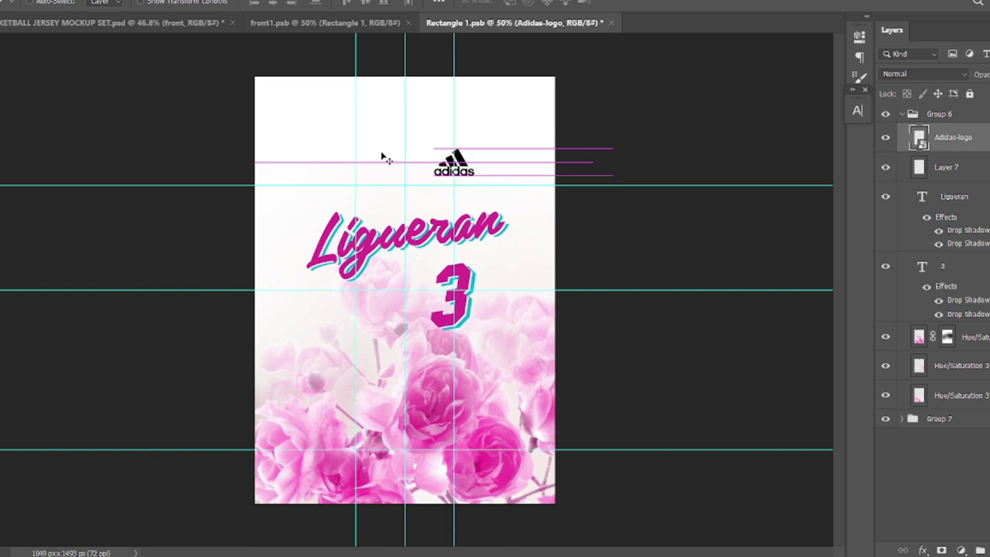
{"action": "left_click", "coordinate": [967, 171]}
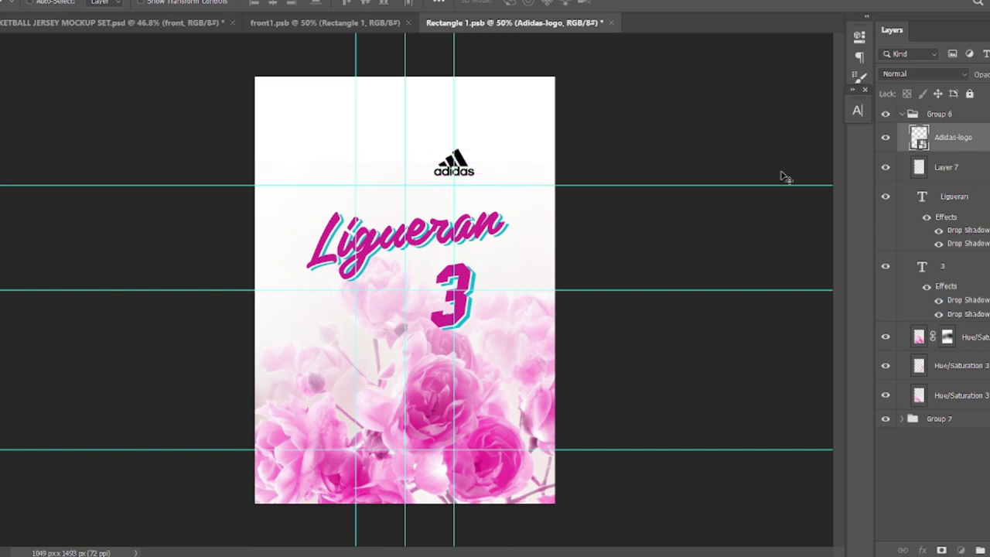
{"action": "left_click_drag", "start_coordinate": [449, 162], "coordinate": [165, 155]}
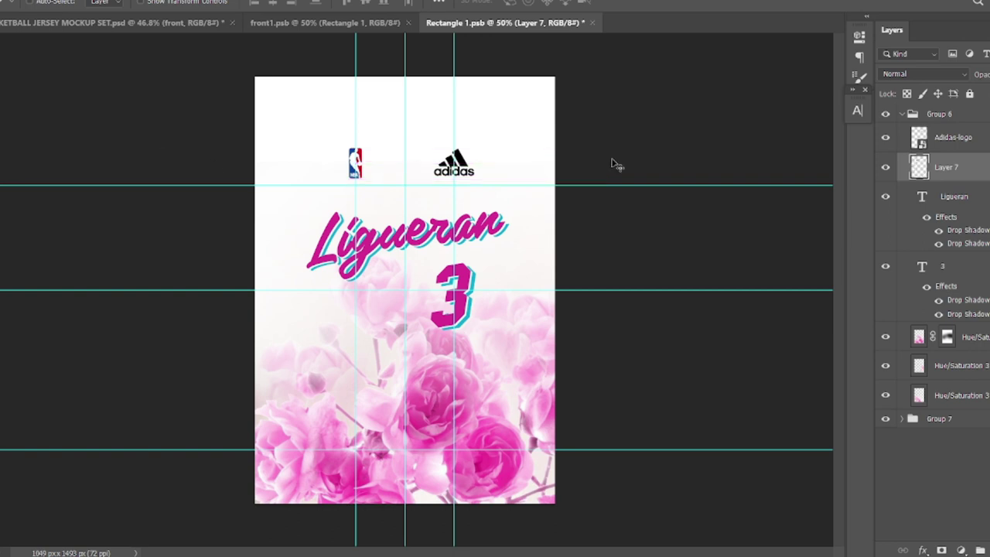
Step: Give the adidas logo a Color Overlay using the pink sampled from the 3
{"action": "left_click", "coordinate": [958, 141]}
{"action": "left_click", "coordinate": [938, 550]}
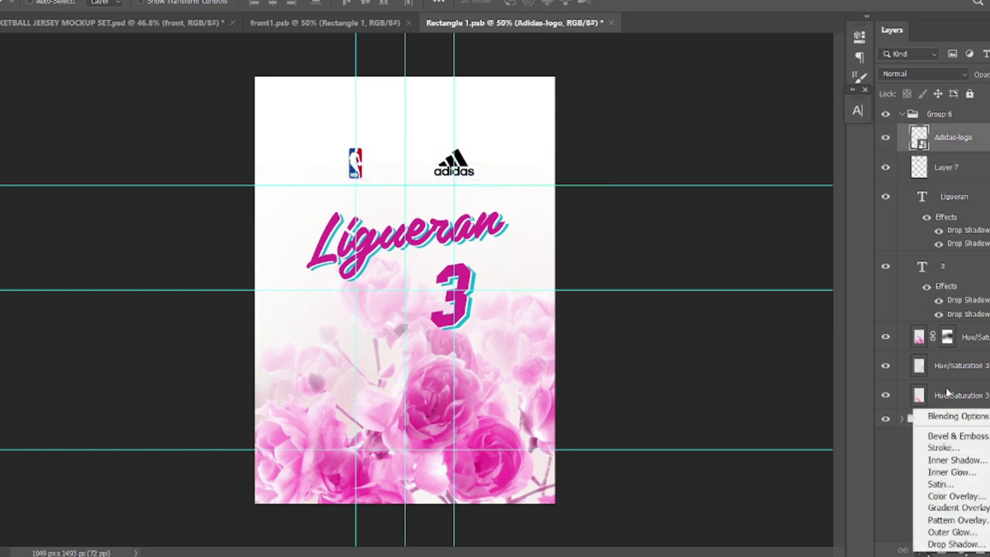
{"action": "left_click", "coordinate": [953, 495]}
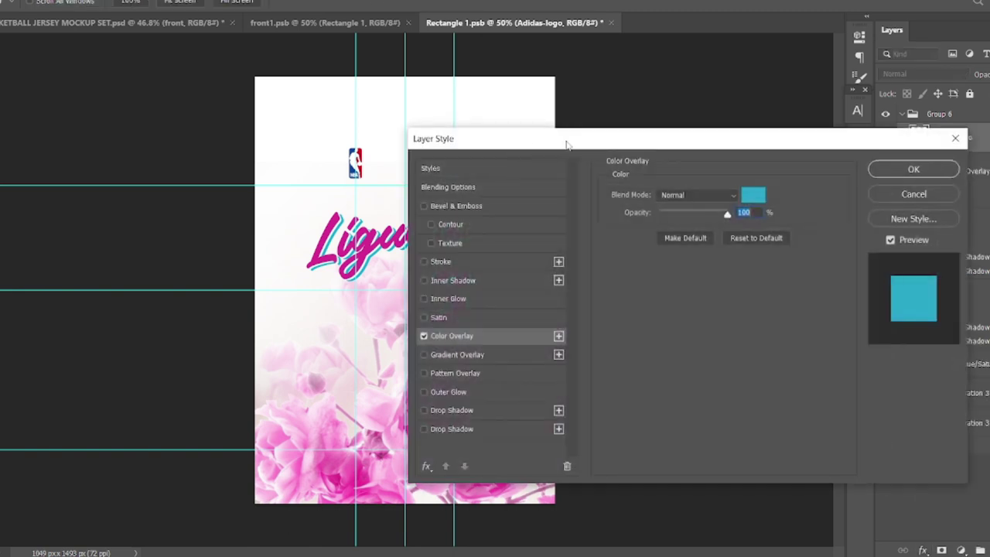
{"action": "left_click_drag", "start_coordinate": [662, 144], "coordinate": [797, 124]}
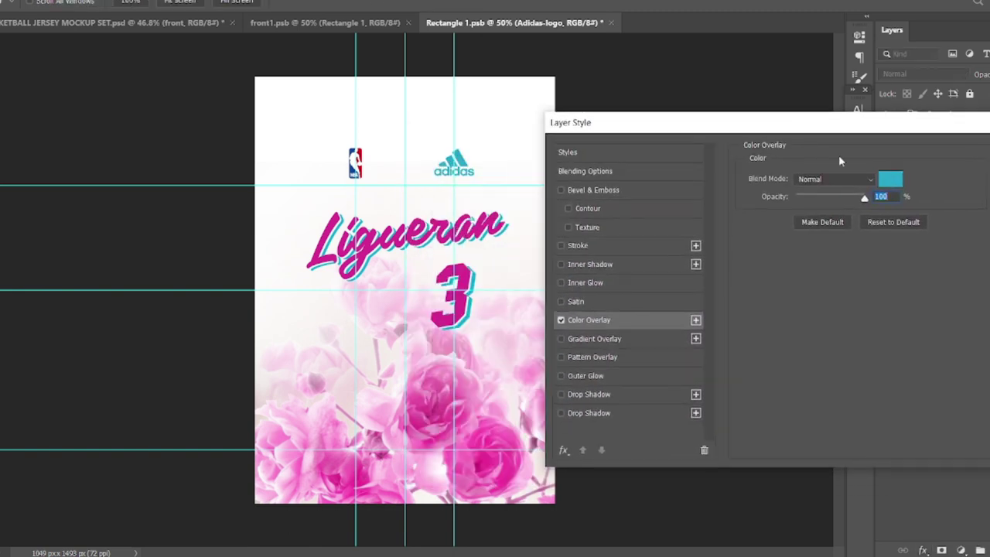
{"action": "left_click", "coordinate": [891, 182]}
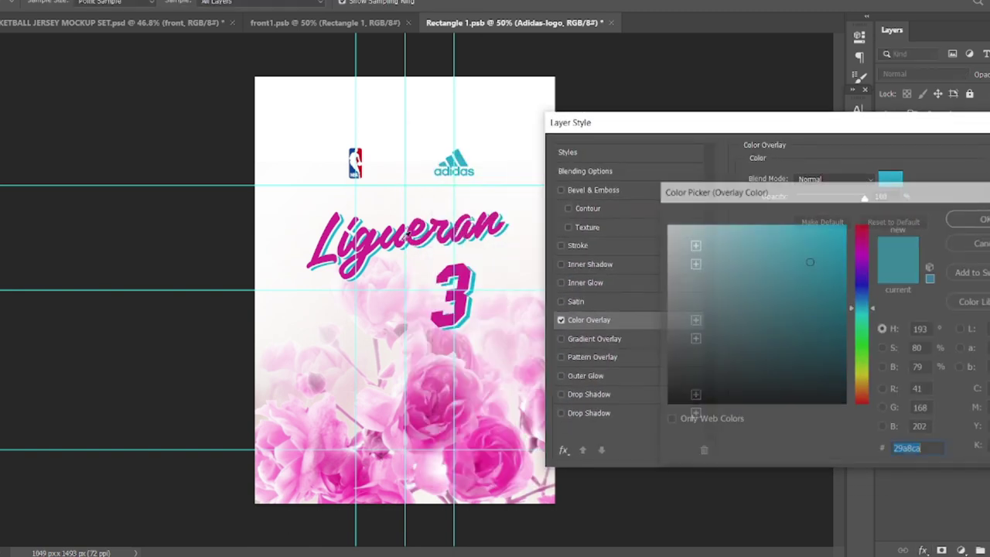
{"action": "left_click", "coordinate": [467, 268]}
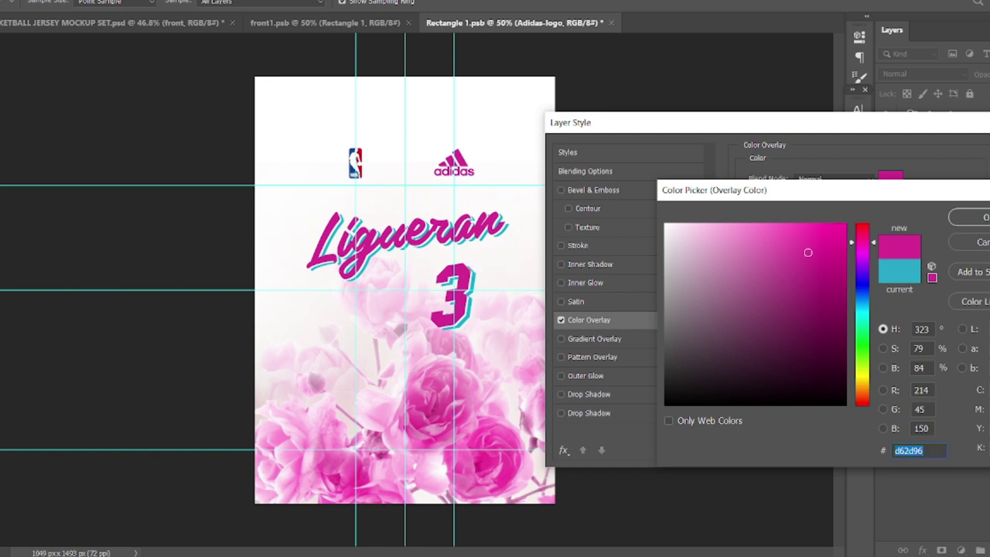
{"action": "key", "text": "Return"}
{"action": "key", "text": "Return"}
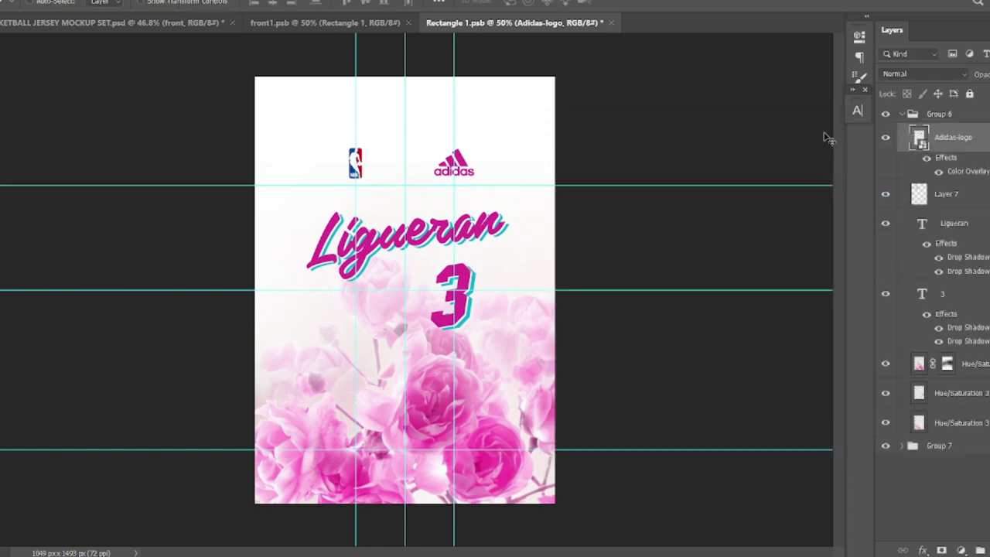
Step: Save the rose artwork and check it on the front1.psb jersey mockup
{"action": "key", "text": "ctrl+s"}
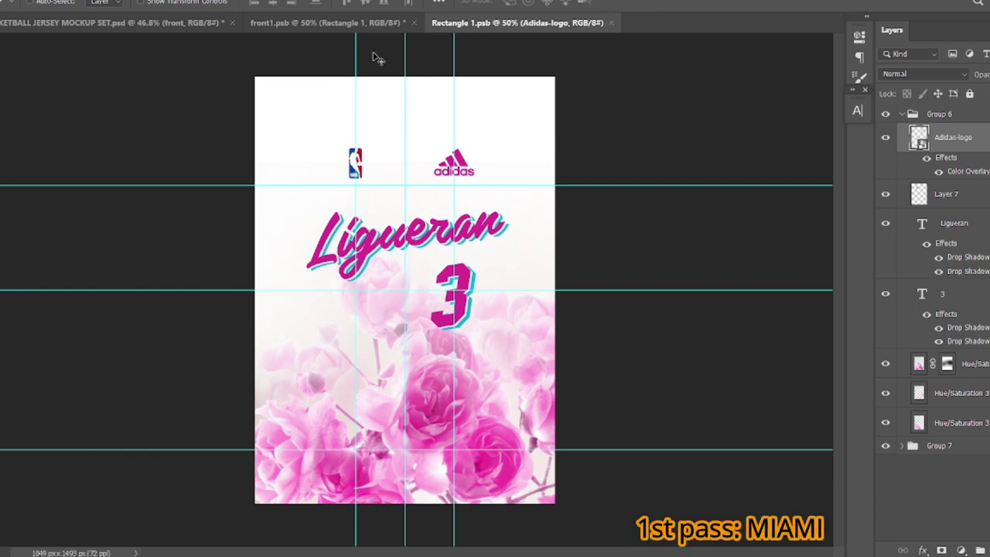
{"action": "left_click", "coordinate": [315, 28]}
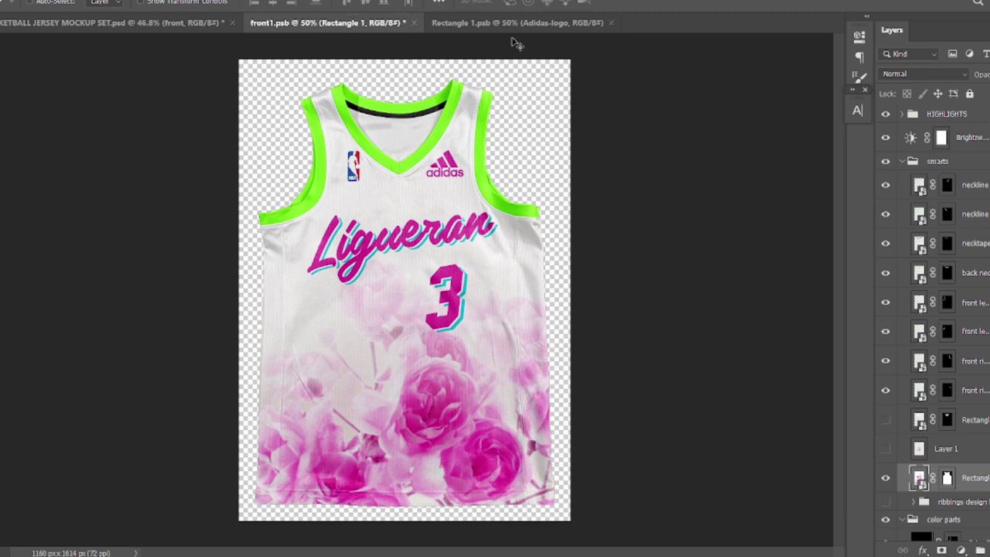
{"action": "left_click", "coordinate": [516, 22]}
Step: Nudge the NBA logo left, resave, and view the updated jersey mockup
{"action": "left_click", "coordinate": [960, 193]}
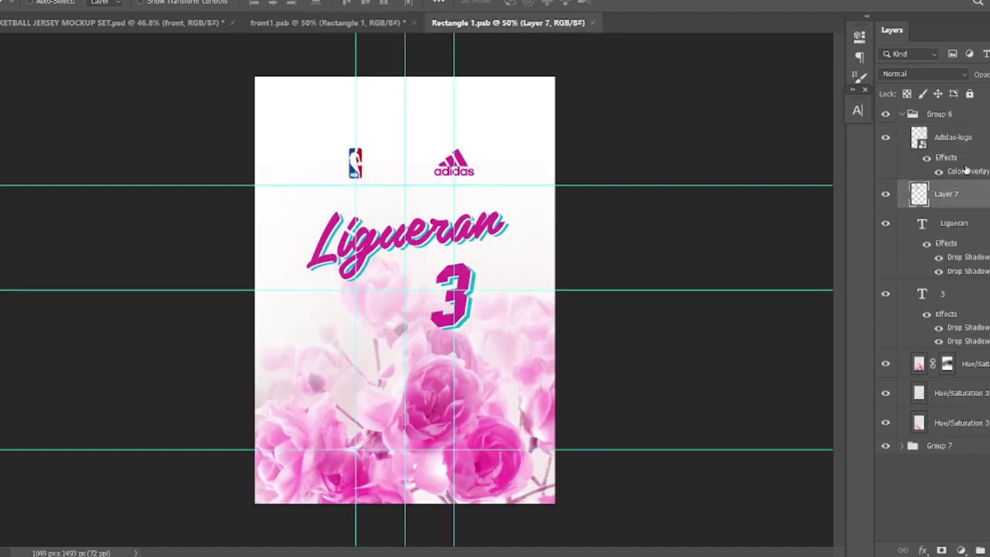
{"action": "key", "text": "shift+Left"}
{"action": "key", "text": "shift+Left"}
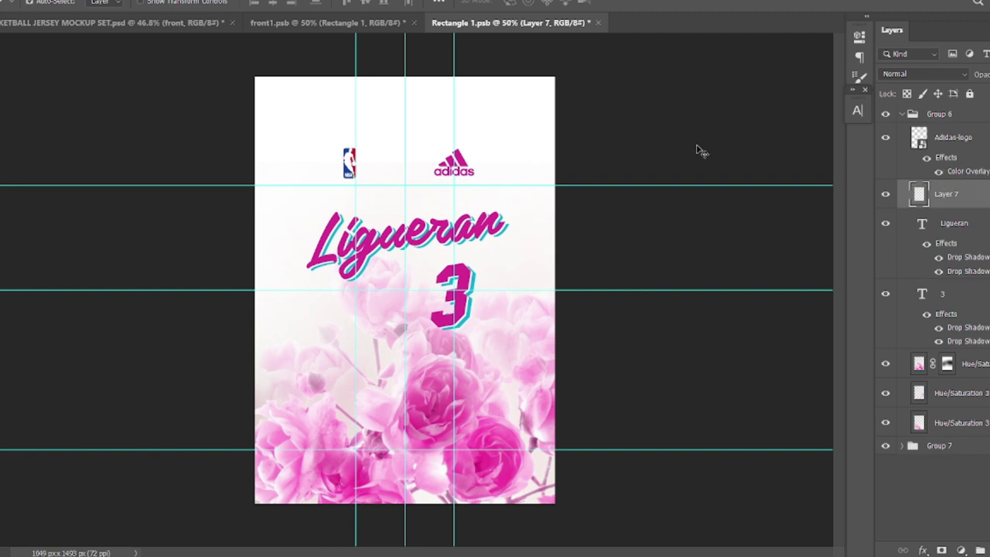
{"action": "key", "text": "ctrl+s"}
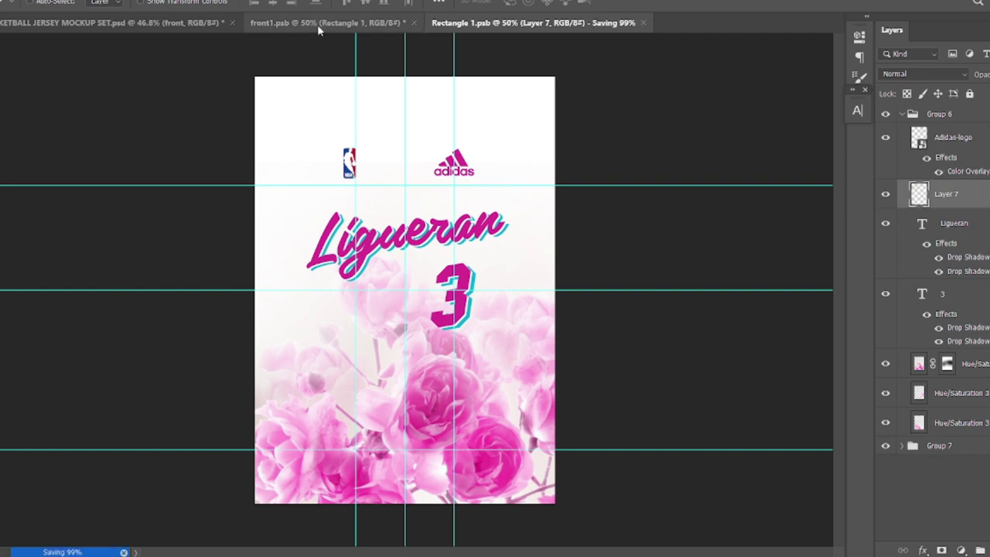
{"action": "left_click", "coordinate": [317, 29]}
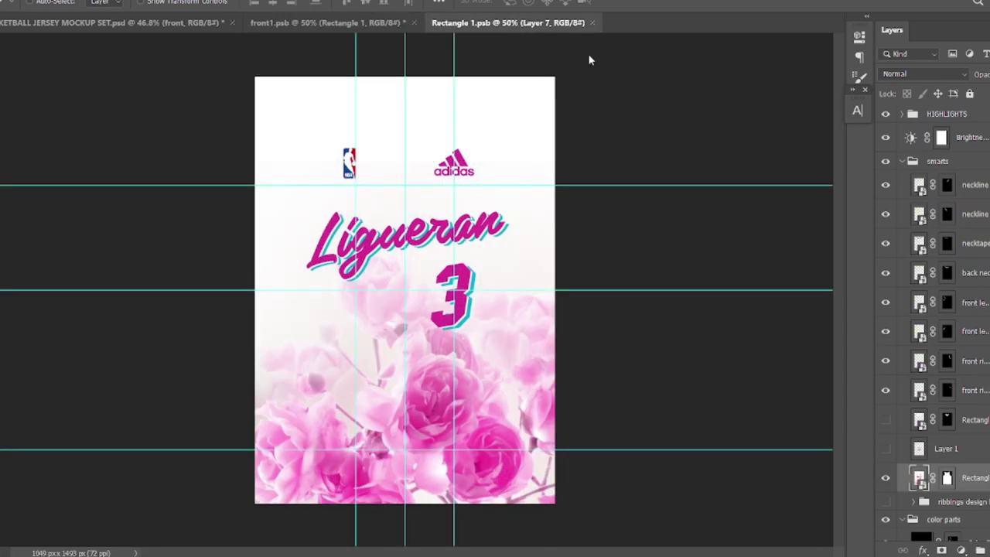
{"action": "left_click", "coordinate": [503, 23]}
{"action": "left_click", "coordinate": [978, 144]}
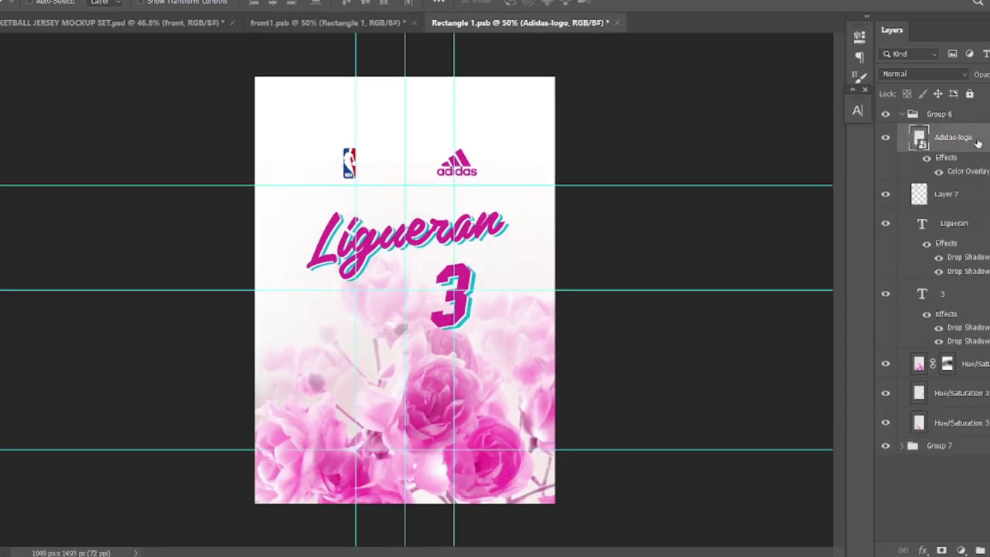
{"action": "key", "text": "ctrl+s"}
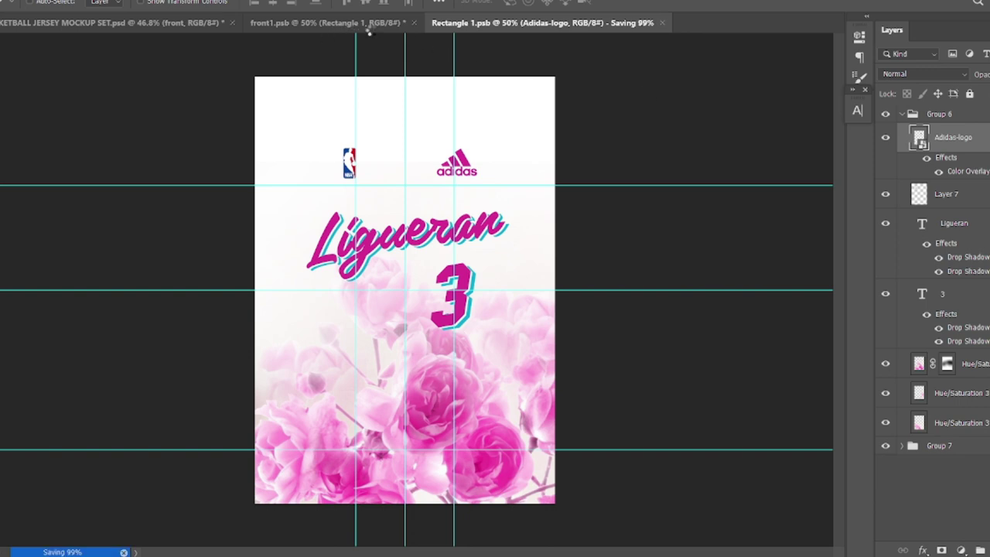
{"action": "left_click", "coordinate": [345, 27]}
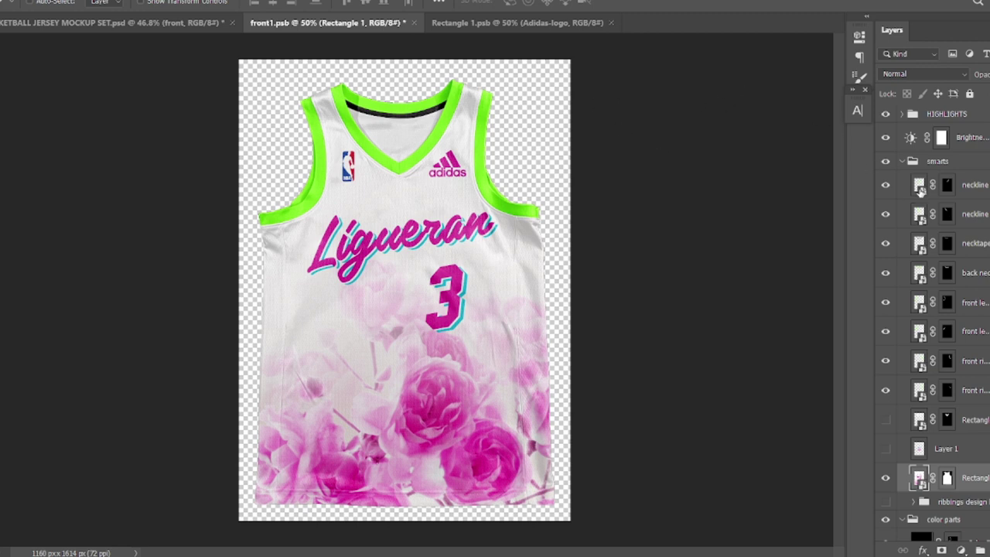
Step: Replace the lime green on the neckline and left armhole piping with the striped Group 1 trim
{"action": "double_click", "coordinate": [919, 188]}
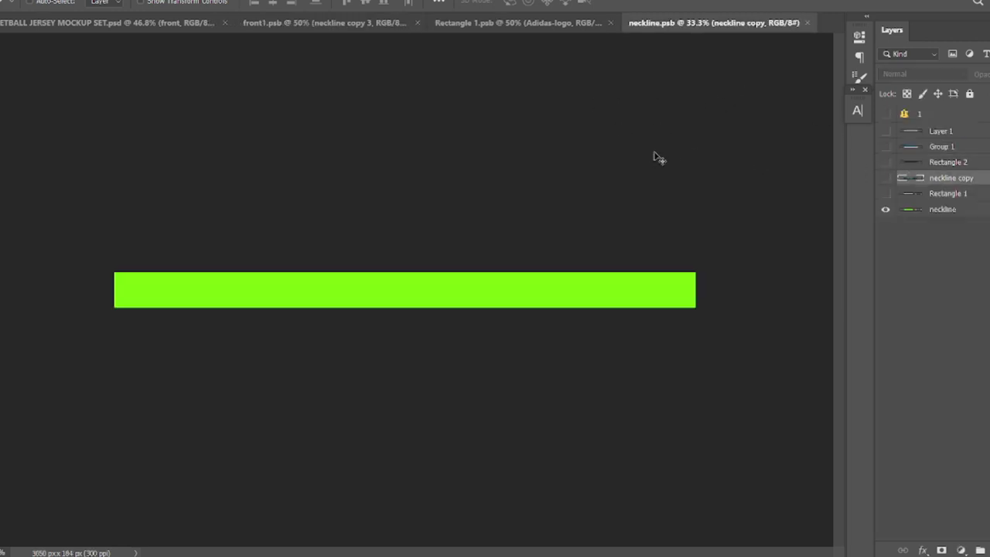
{"action": "left_click", "coordinate": [885, 148]}
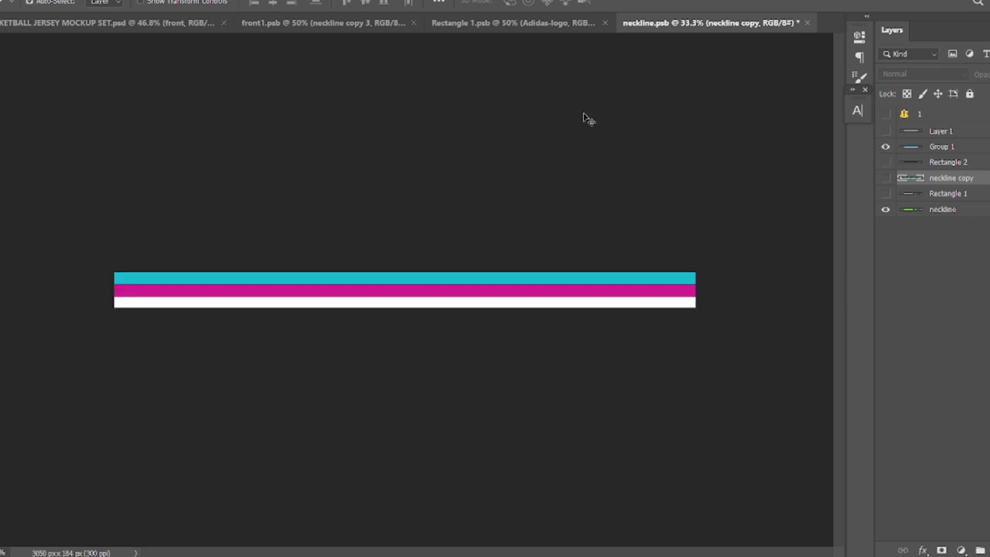
{"action": "key", "text": "ctrl+s"}
{"action": "key", "text": "ctrl+w"}
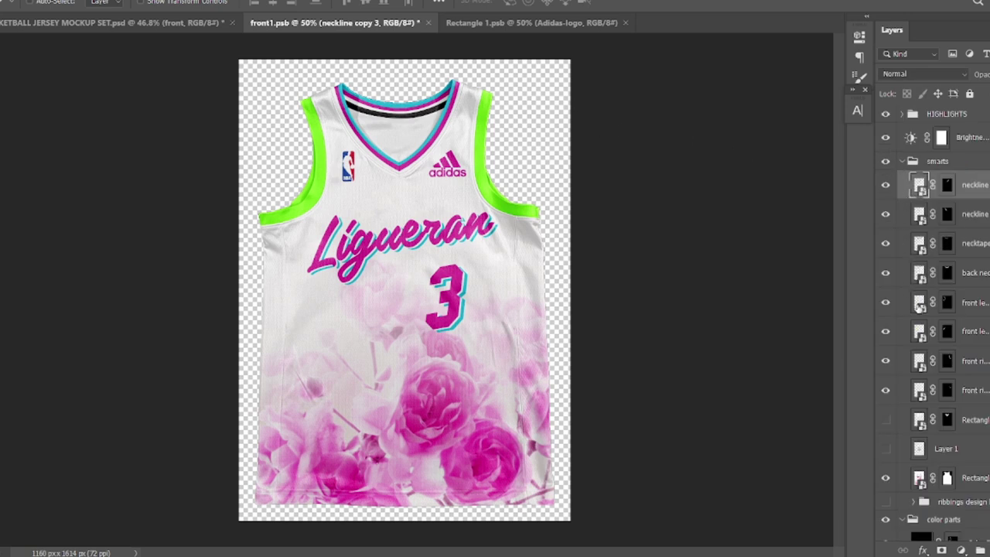
{"action": "double_click", "coordinate": [917, 307]}
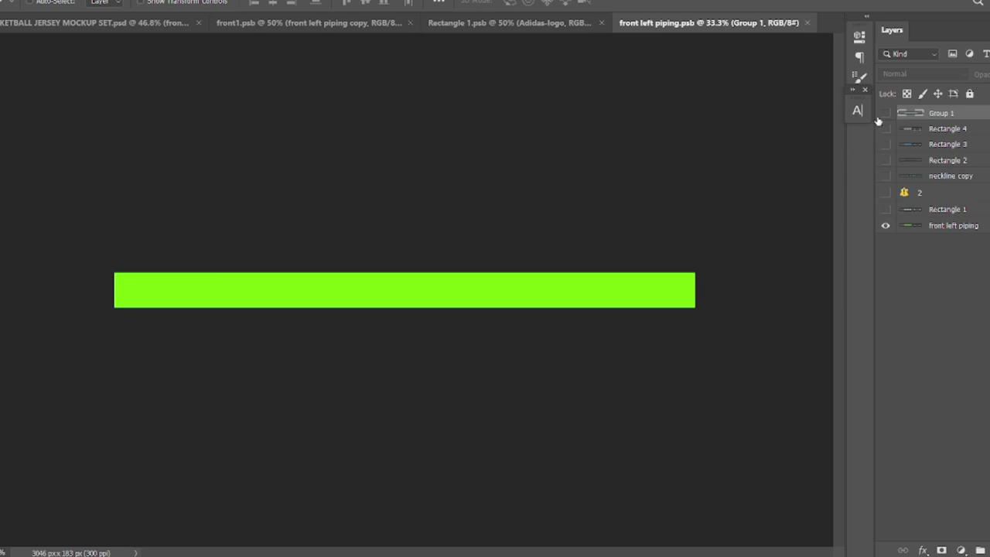
{"action": "left_click", "coordinate": [885, 114]}
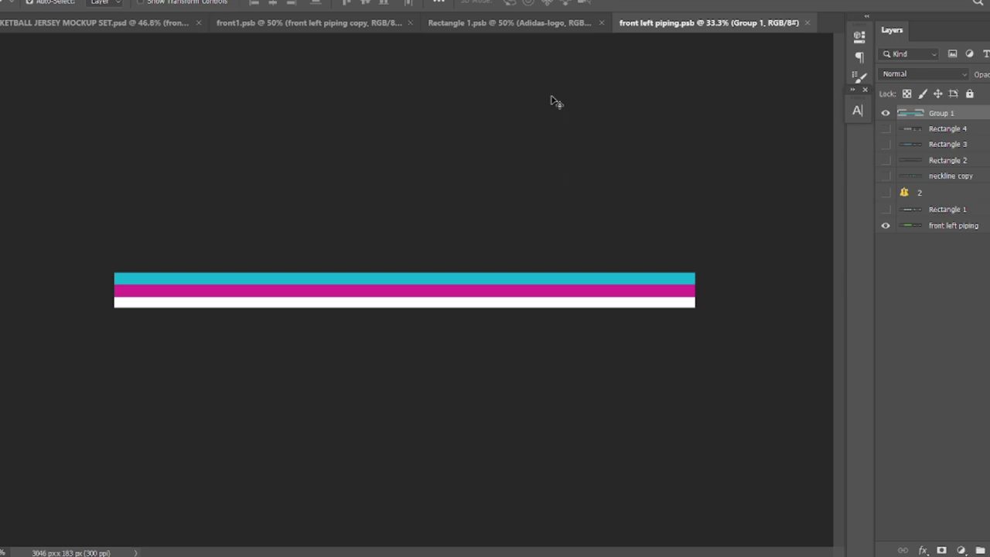
{"action": "key", "text": "ctrl+w"}
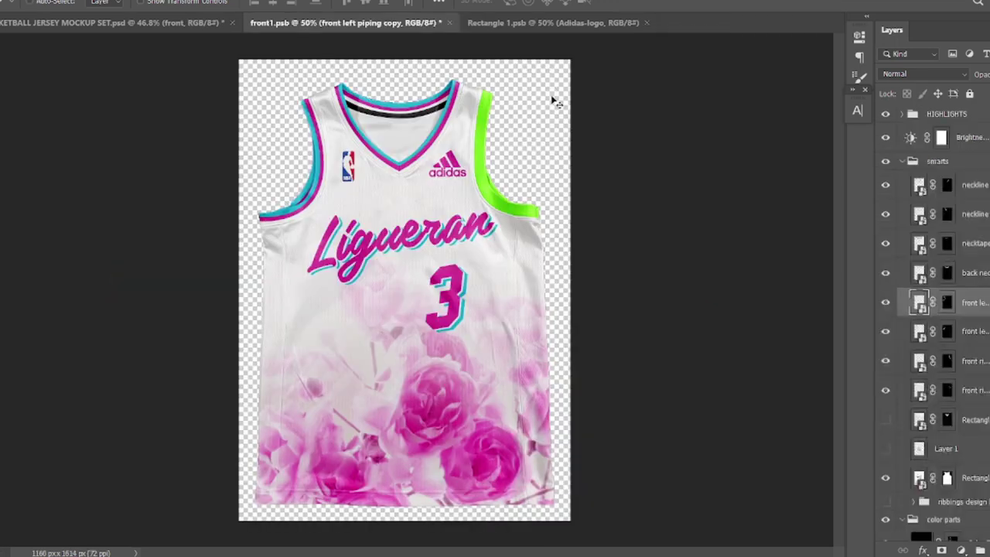
Step: Show Rectangle 4 and the striped Group 1 on the right armhole piping, and save it
{"action": "left_click", "coordinate": [919, 393]}
{"action": "double_click", "coordinate": [919, 391]}
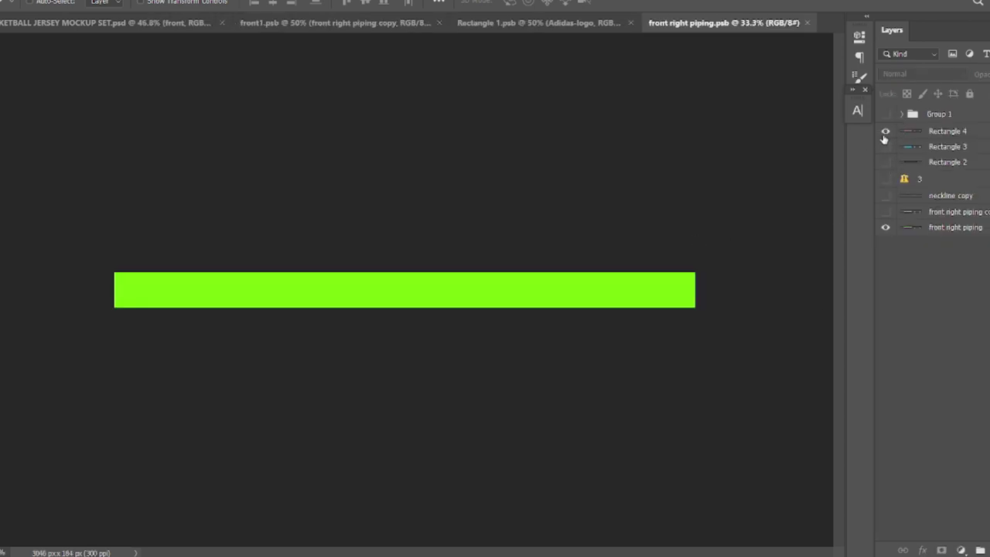
{"action": "left_click", "coordinate": [885, 131]}
{"action": "left_click", "coordinate": [885, 114]}
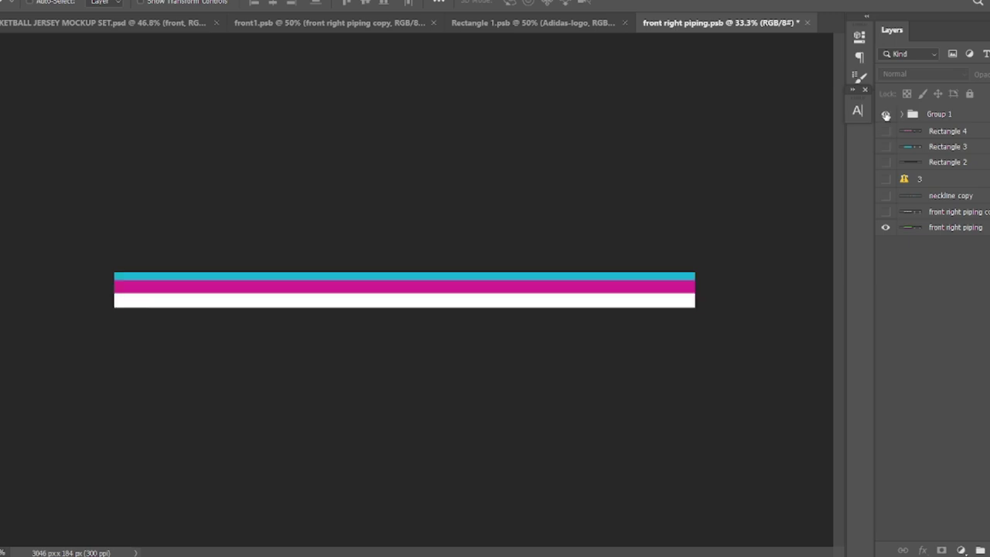
{"action": "key", "text": "ctrl+s"}
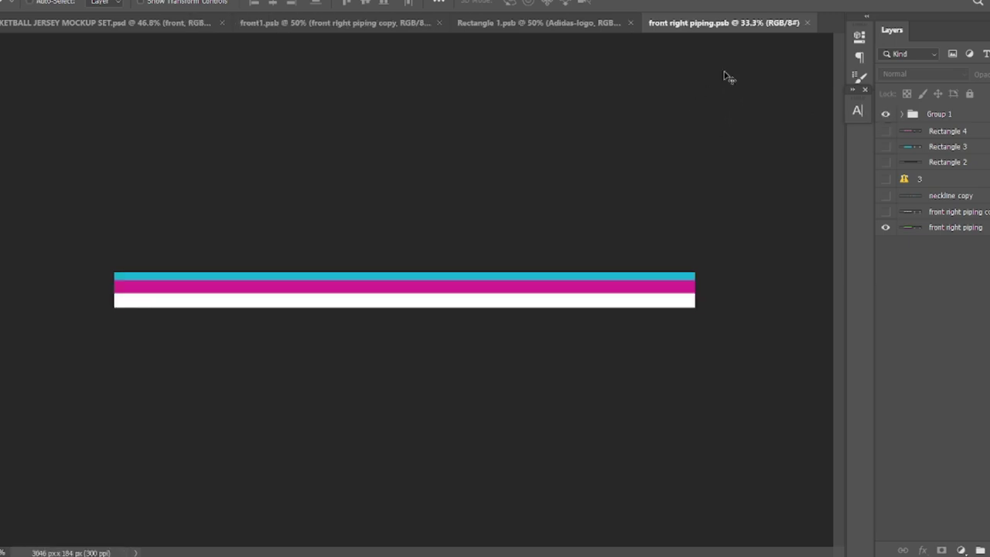
{"action": "key", "text": "ctrl+w"}
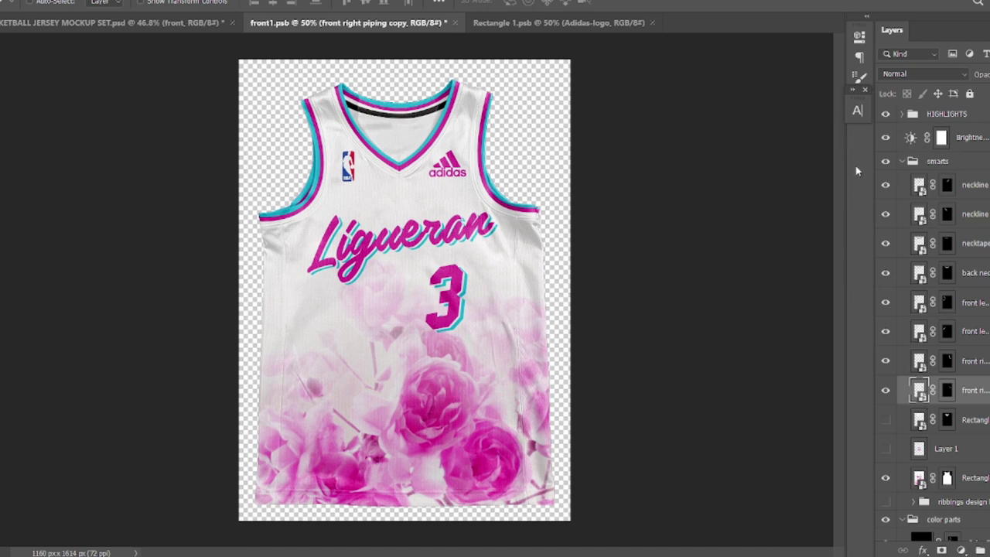
Step: Recolour the necktape smart object's fill from black to grey #7c7c7c
{"action": "double_click", "coordinate": [919, 244]}
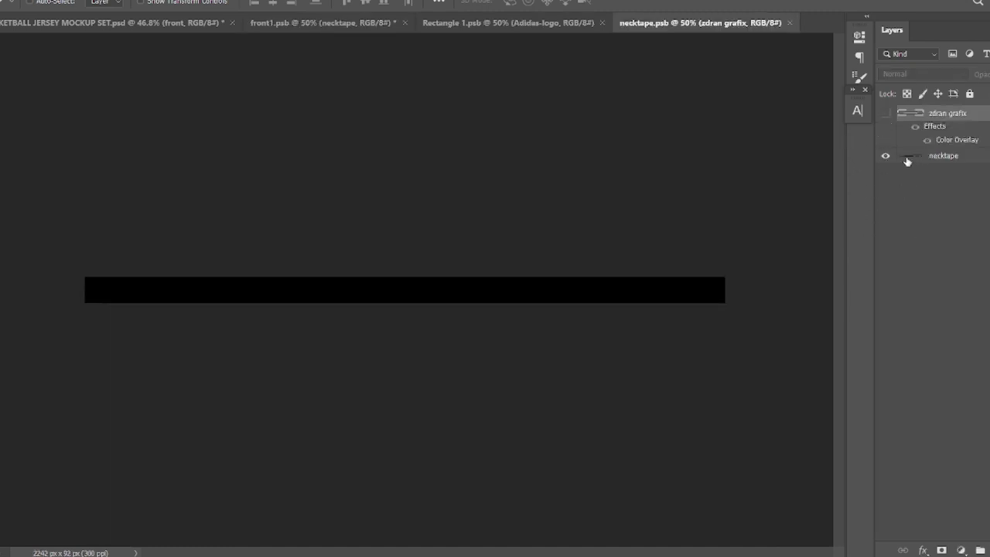
{"action": "double_click", "coordinate": [907, 158]}
{"action": "mouse_move", "coordinate": [778, 289]}
{"action": "left_mouse_down"}
{"action": "mouse_move", "coordinate": [713, 286]}
{"action": "mouse_move", "coordinate": [640, 317]}
{"action": "left_mouse_up"}
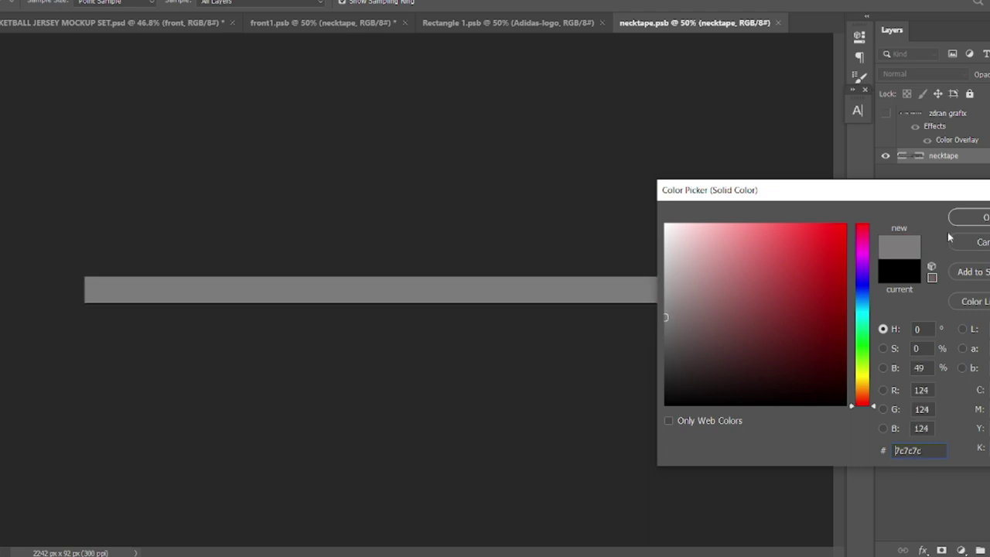
{"action": "left_click", "coordinate": [968, 217]}
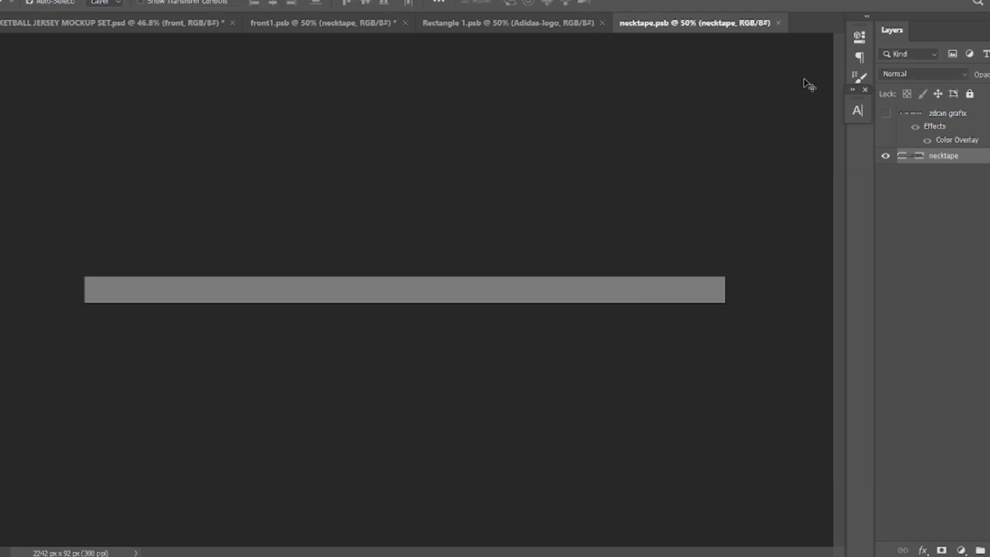
{"action": "key", "text": "ctrl+w"}
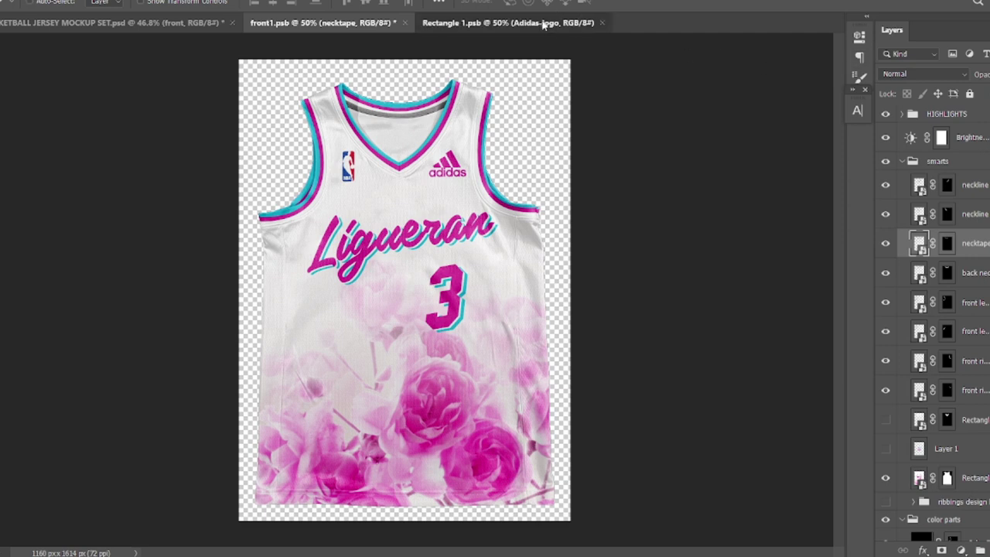
Step: Expand Group 7 in the flat front Rectangle 1.psb to find the logo copy layer
{"action": "left_click", "coordinate": [508, 23]}
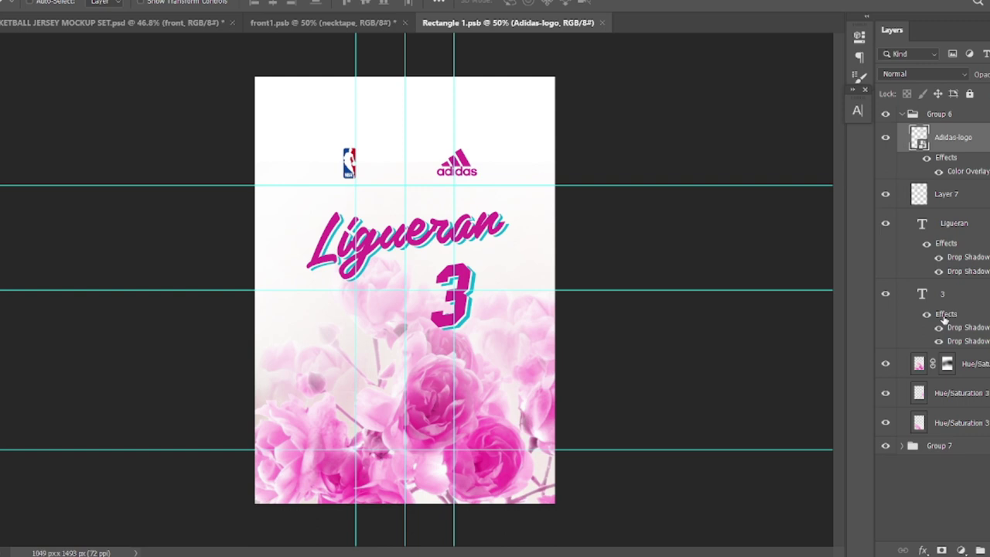
{"action": "left_click", "coordinate": [900, 447]}
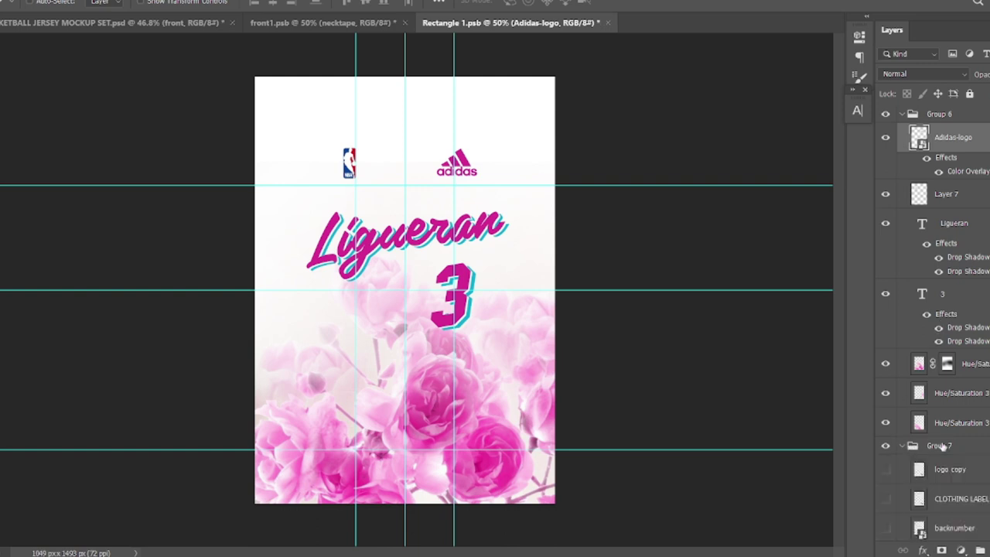
{"action": "scroll", "coordinate": [941, 452], "scroll_direction": "down", "scroll_amount": 3}
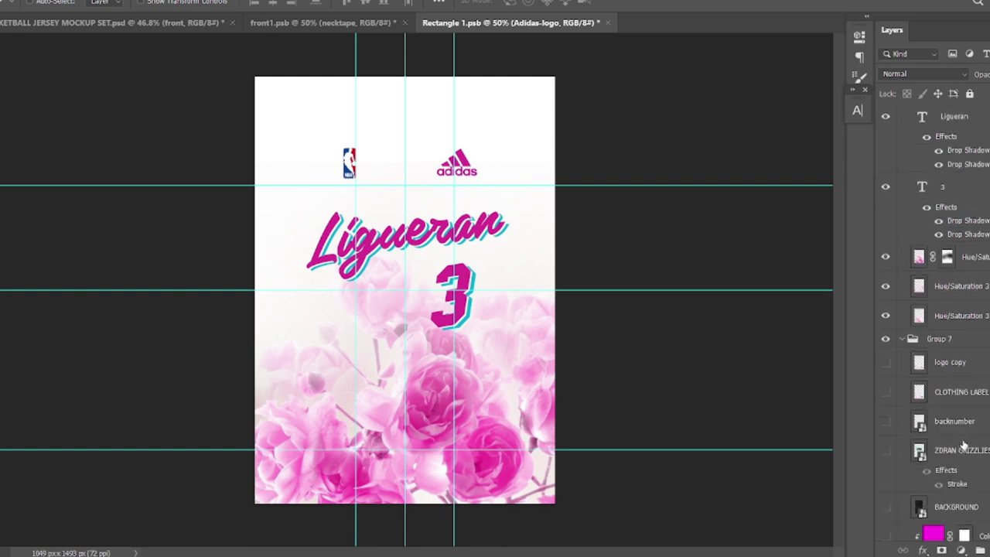
{"action": "scroll", "coordinate": [962, 452], "scroll_direction": "down", "scroll_amount": 3}
{"action": "scroll", "coordinate": [960, 456], "scroll_direction": "down", "scroll_amount": 2}
{"action": "scroll", "coordinate": [957, 464], "scroll_direction": "down", "scroll_amount": 3}
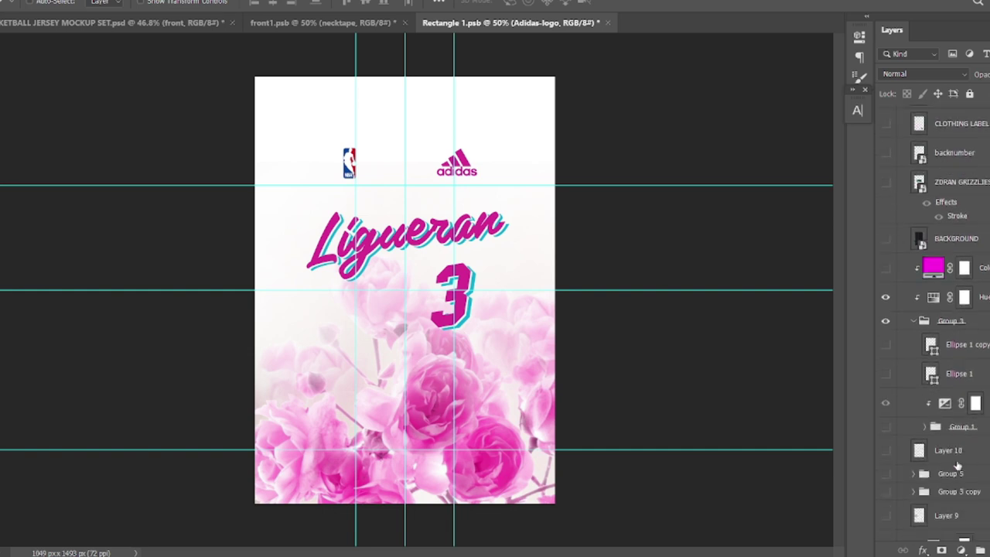
{"action": "scroll", "coordinate": [958, 466], "scroll_direction": "down", "scroll_amount": 3}
{"action": "scroll", "coordinate": [957, 466], "scroll_direction": "up", "scroll_amount": 5}
{"action": "scroll", "coordinate": [955, 468], "scroll_direction": "up", "scroll_amount": 8}
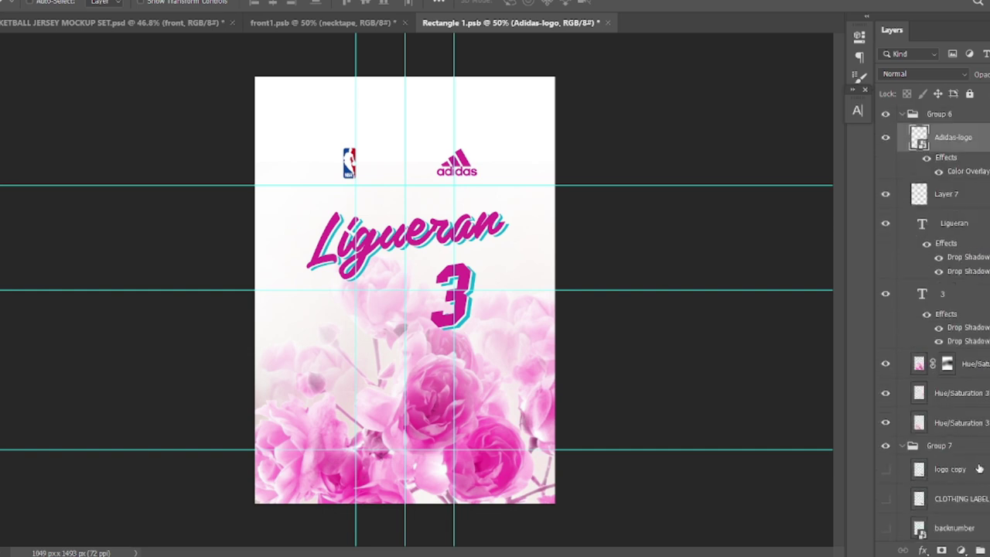
{"action": "scroll", "coordinate": [972, 466], "scroll_direction": "down", "scroll_amount": 1}
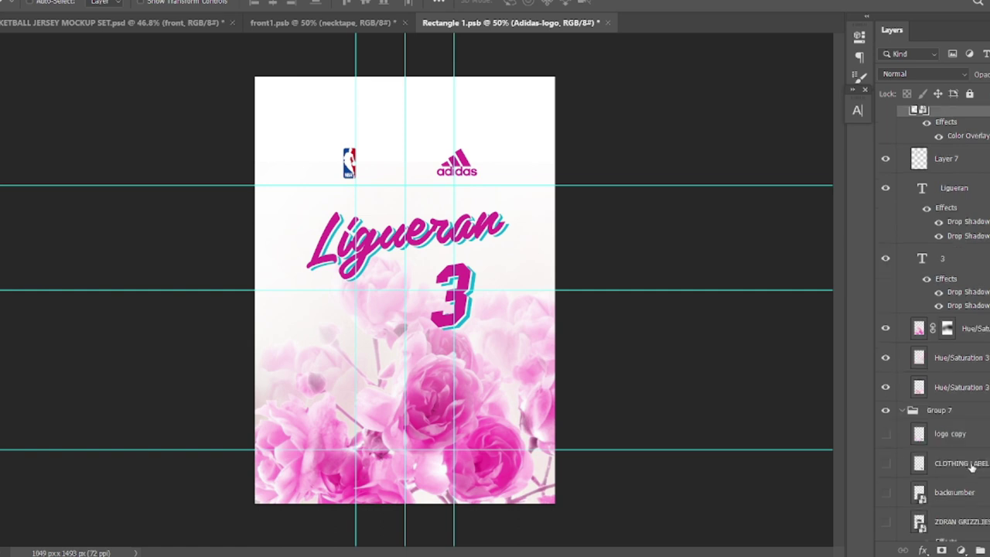
{"action": "scroll", "coordinate": [971, 468], "scroll_direction": "down", "scroll_amount": 1}
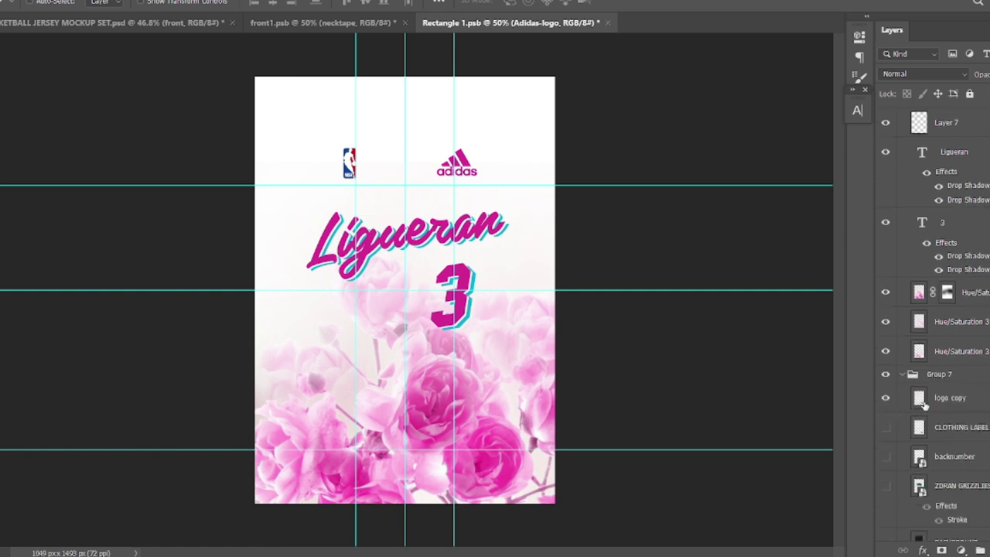
Step: Move logo copy above Hue/Saturation, shift it 441 px left, and collapse Group 7
{"action": "left_click_drag", "start_coordinate": [974, 404], "coordinate": [976, 368]}
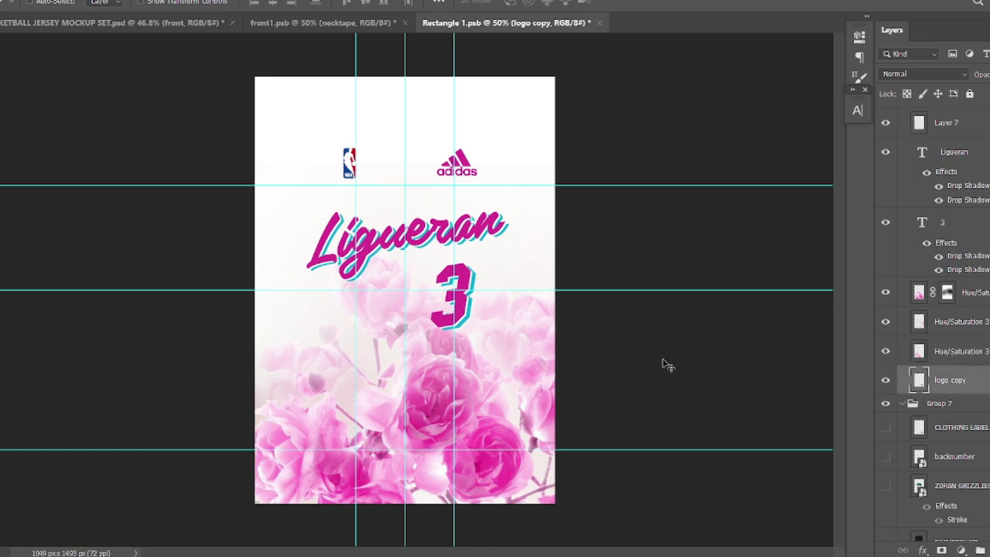
{"action": "mouse_move", "coordinate": [507, 419]}
{"action": "left_mouse_down"}
{"action": "mouse_move", "coordinate": [387, 415]}
{"action": "mouse_move", "coordinate": [521, 394]}
{"action": "left_mouse_up"}
{"action": "mouse_move", "coordinate": [978, 383]}
{"action": "left_mouse_down"}
{"action": "mouse_move", "coordinate": [972, 269]}
{"action": "mouse_move", "coordinate": [964, 278]}
{"action": "left_mouse_up"}
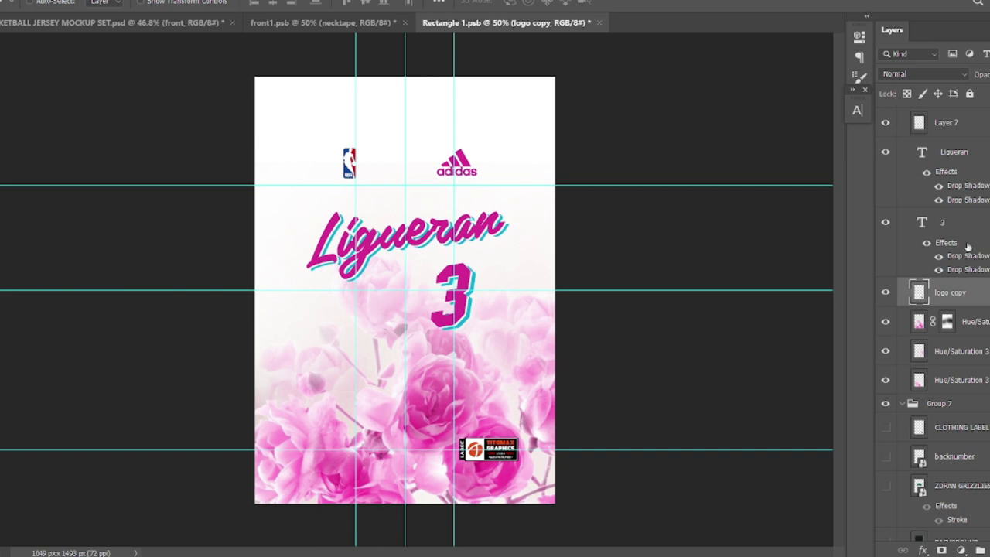
{"action": "left_click", "coordinate": [904, 404]}
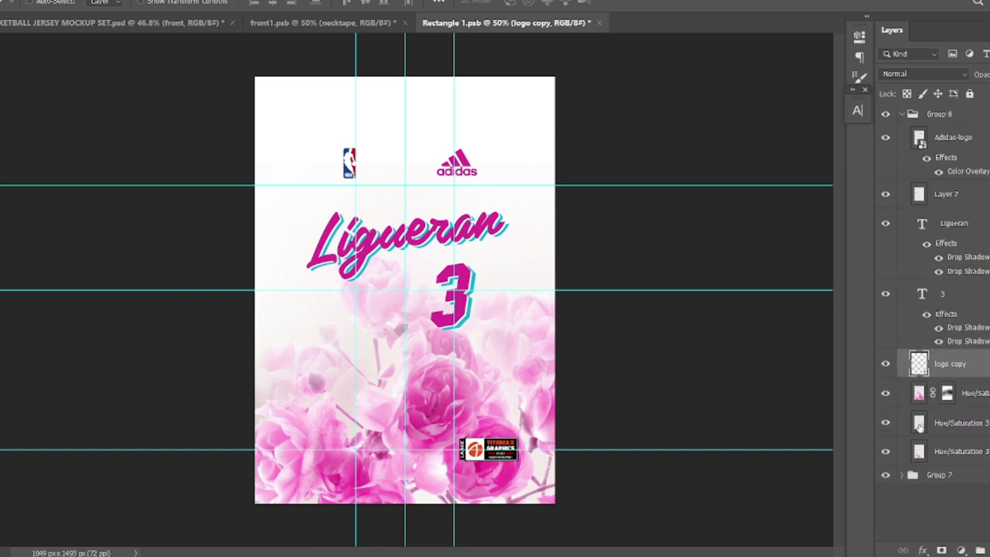
Step: Save Rectangle 1.psb and front1.psb, then close both documents
{"action": "key", "text": "ctrl+s"}
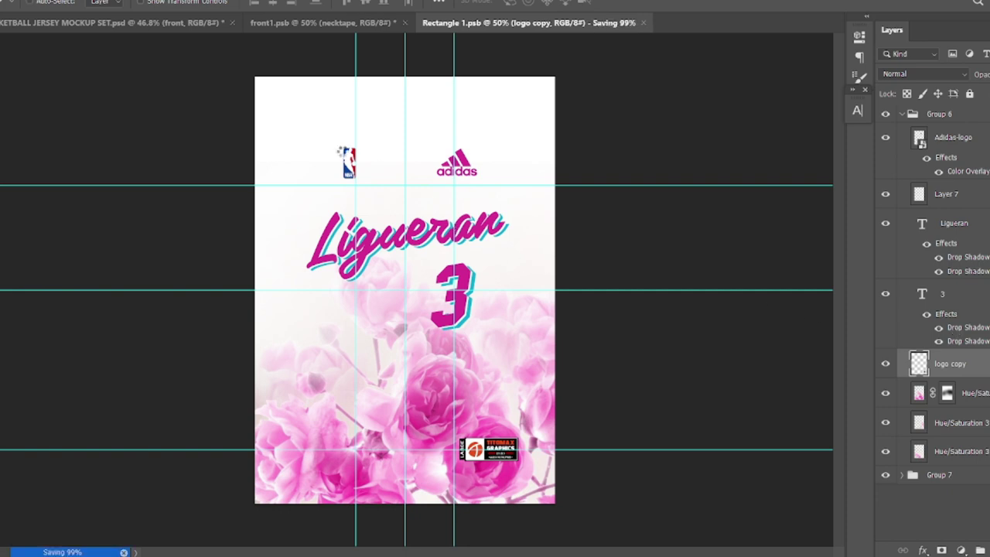
{"action": "left_click", "coordinate": [359, 25]}
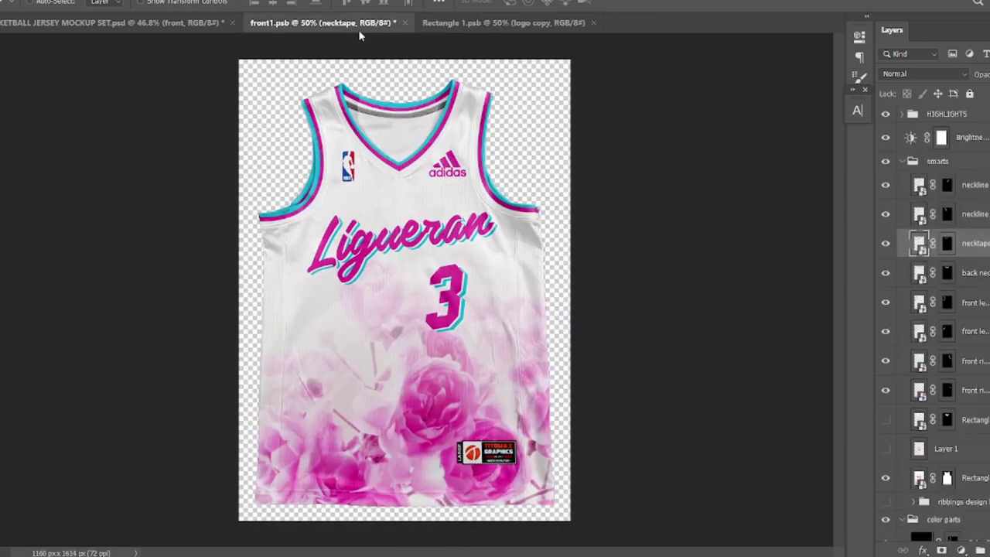
{"action": "key", "text": "ctrl+minus"}
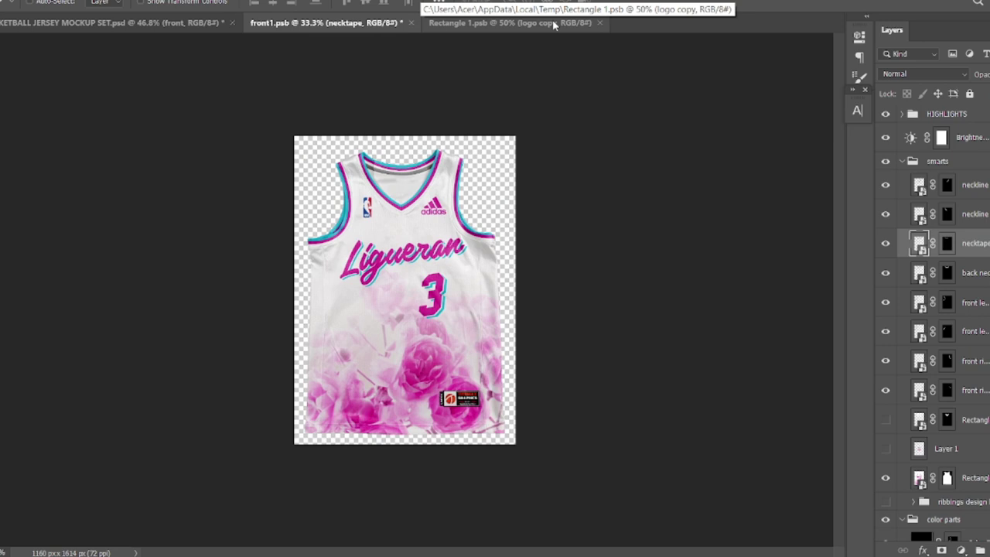
{"action": "key", "text": "ctrl+plus"}
{"action": "key", "text": "ctrl+s"}
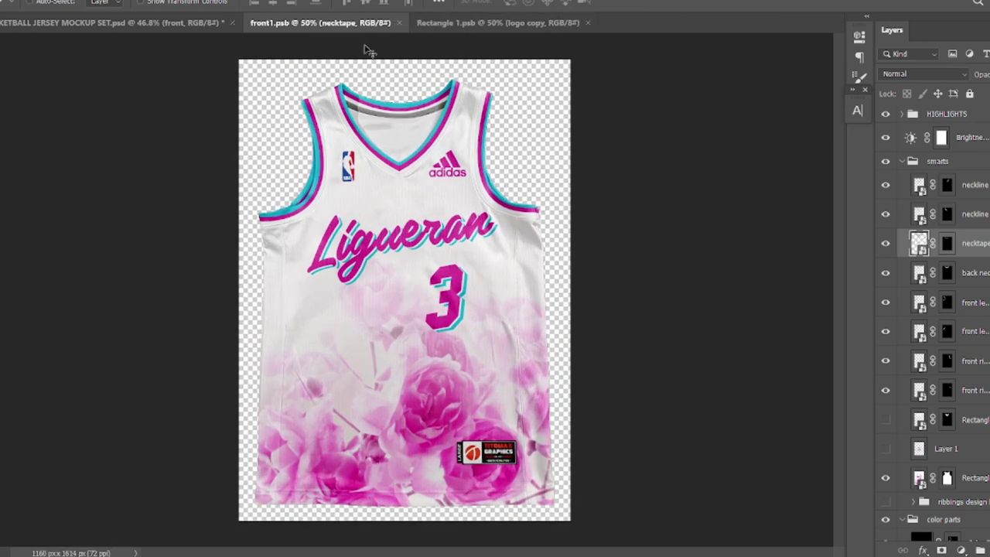
{"action": "left_click", "coordinate": [481, 27]}
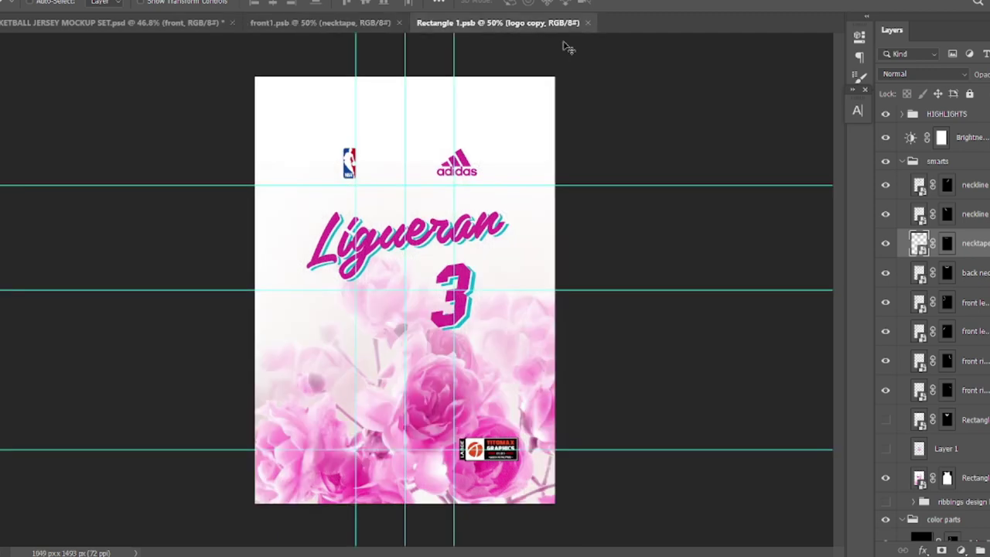
{"action": "left_click", "coordinate": [588, 24]}
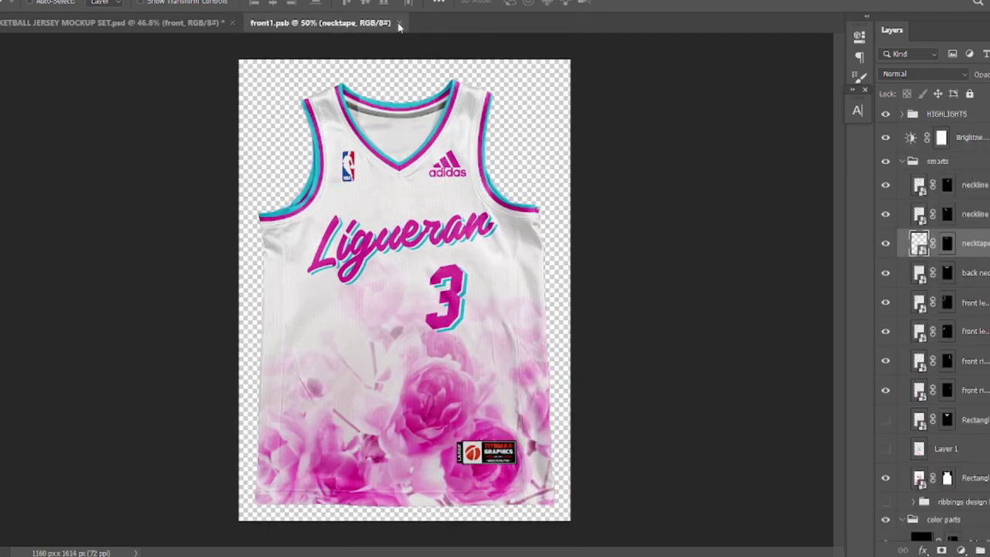
{"action": "left_click", "coordinate": [396, 23]}
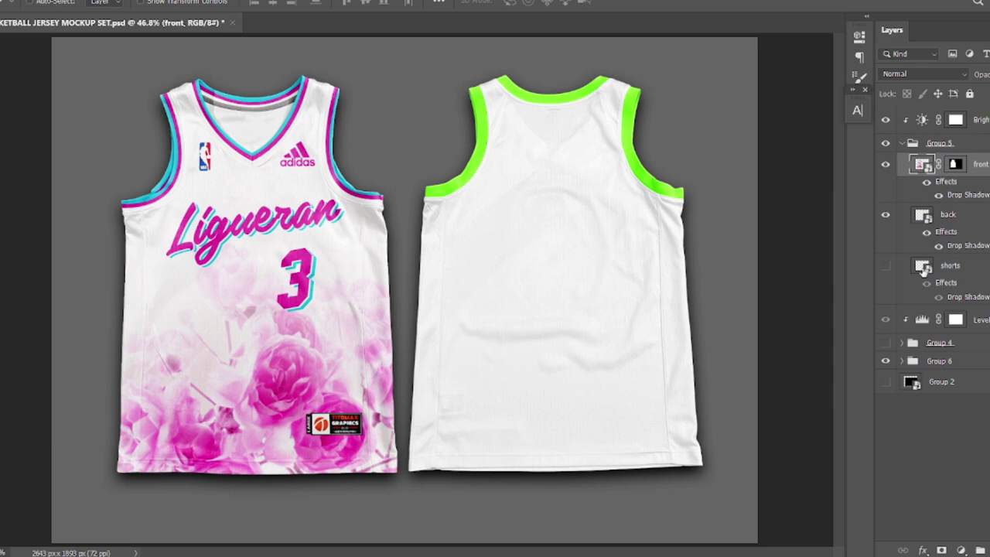
Step: Open the back jersey's Rectangle print artwork for editing
{"action": "left_click", "coordinate": [898, 216]}
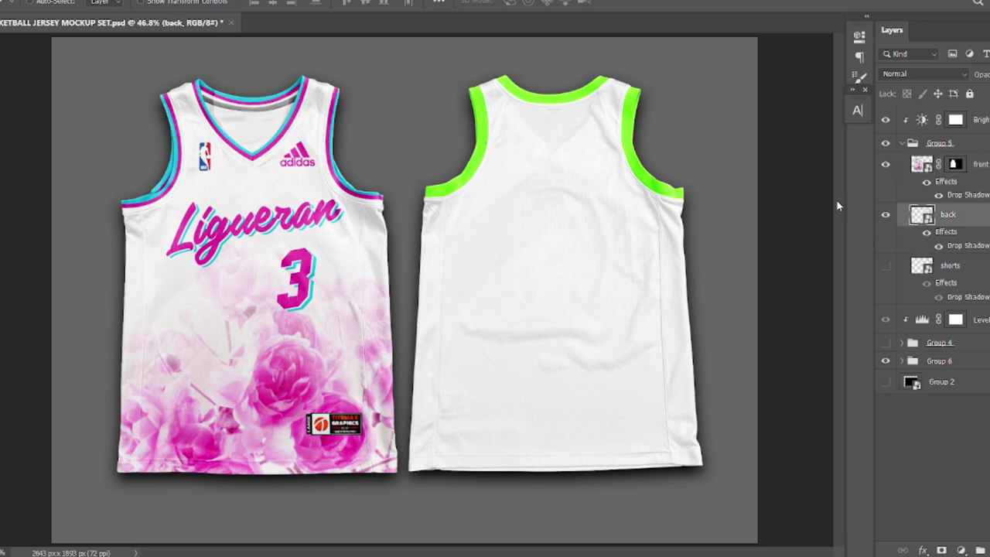
{"action": "double_click", "coordinate": [920, 215]}
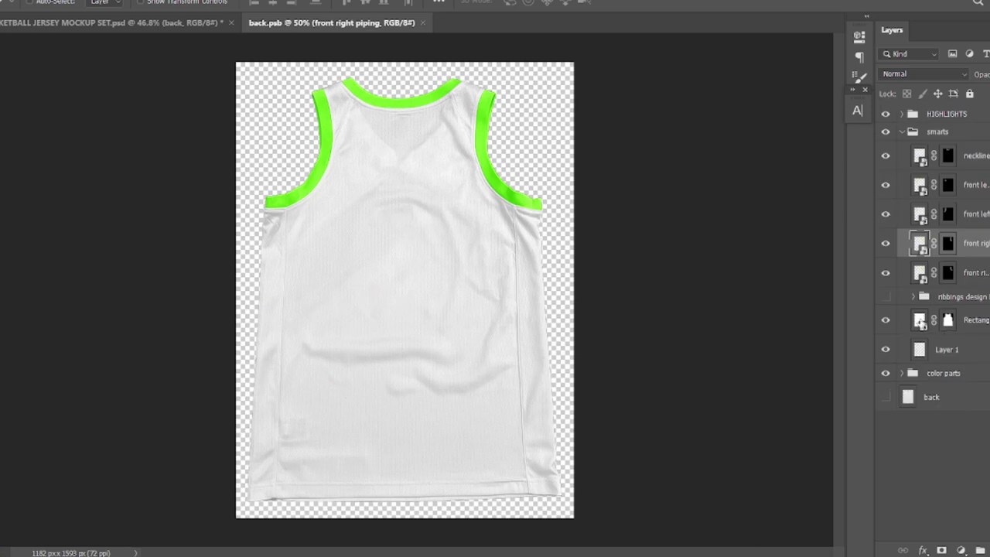
{"action": "double_click", "coordinate": [919, 319]}
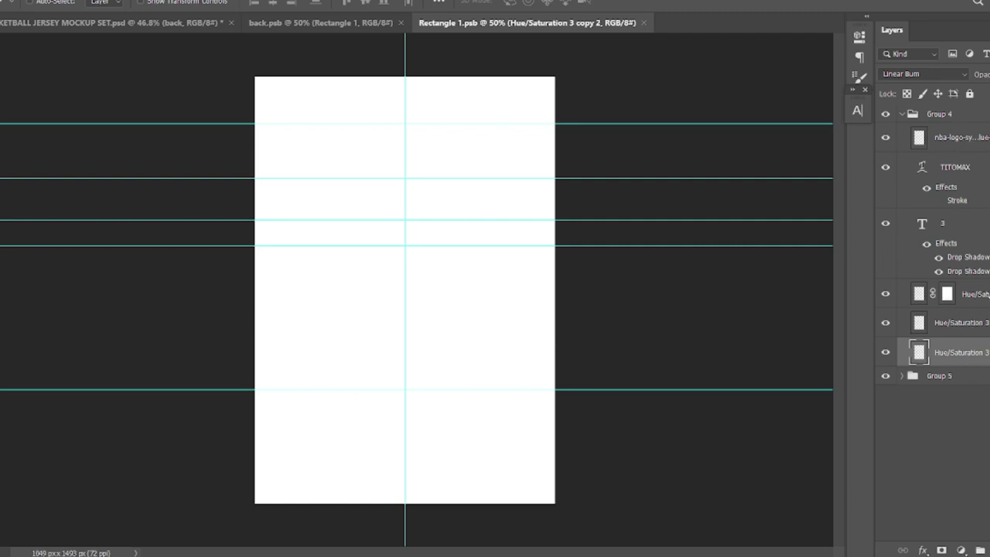
Step: Position the pink rose layers so they overlap across the lower half of the back print
{"action": "left_click", "coordinate": [954, 294]}
{"action": "mouse_move", "coordinate": [444, 327]}
{"action": "left_mouse_down"}
{"action": "mouse_move", "coordinate": [157, 353]}
{"action": "mouse_move", "coordinate": [168, 361]}
{"action": "left_mouse_up"}
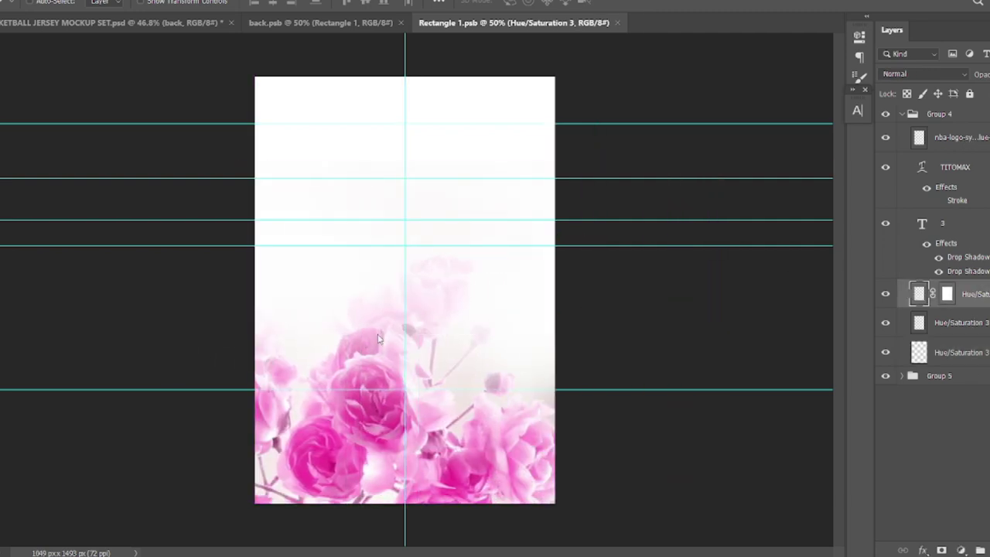
{"action": "left_click", "coordinate": [970, 320]}
{"action": "left_click_drag", "start_coordinate": [519, 331], "coordinate": [178, 334]}
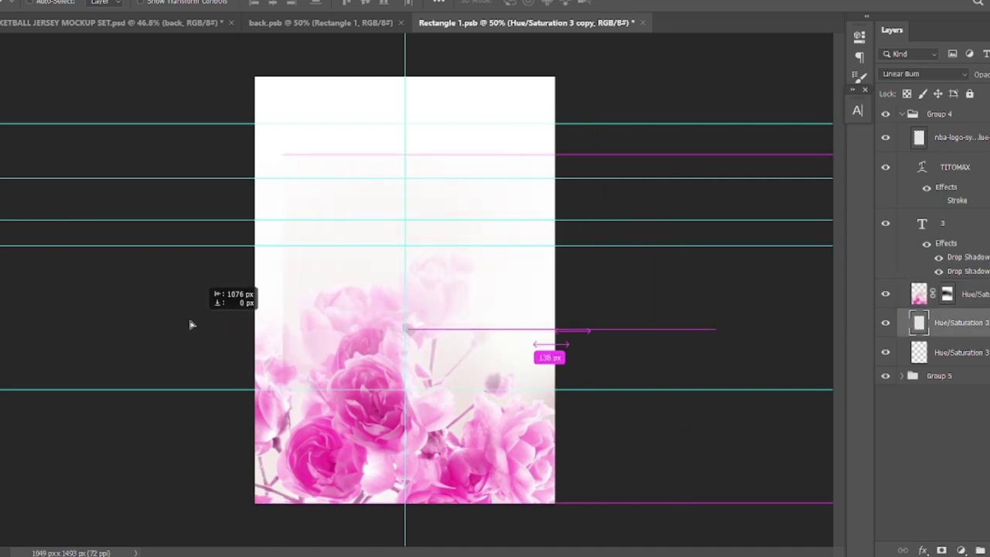
{"action": "key", "text": "Left"}
{"action": "key", "text": "Left"}
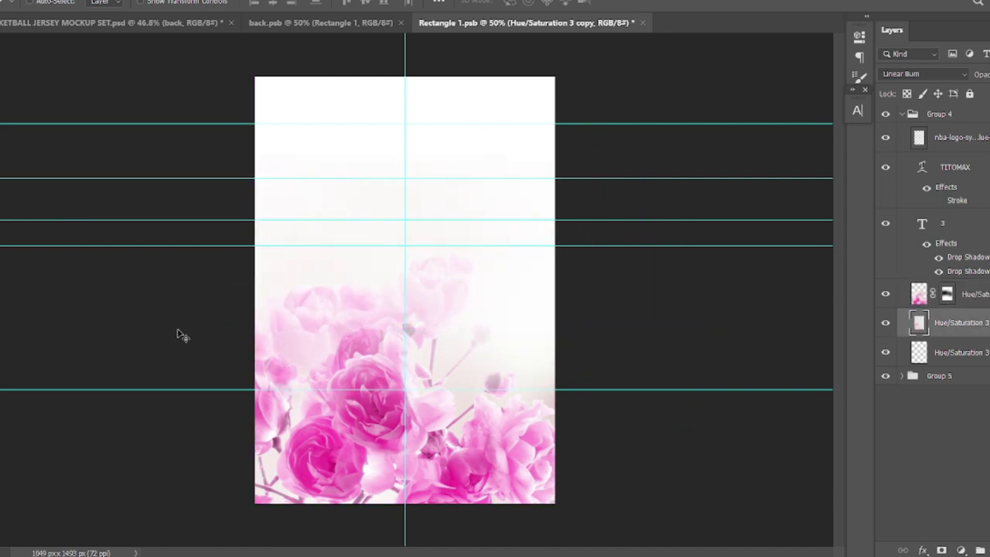
{"action": "key", "text": "Left"}
{"action": "key", "text": "Left"}
{"action": "key", "text": "Left"}
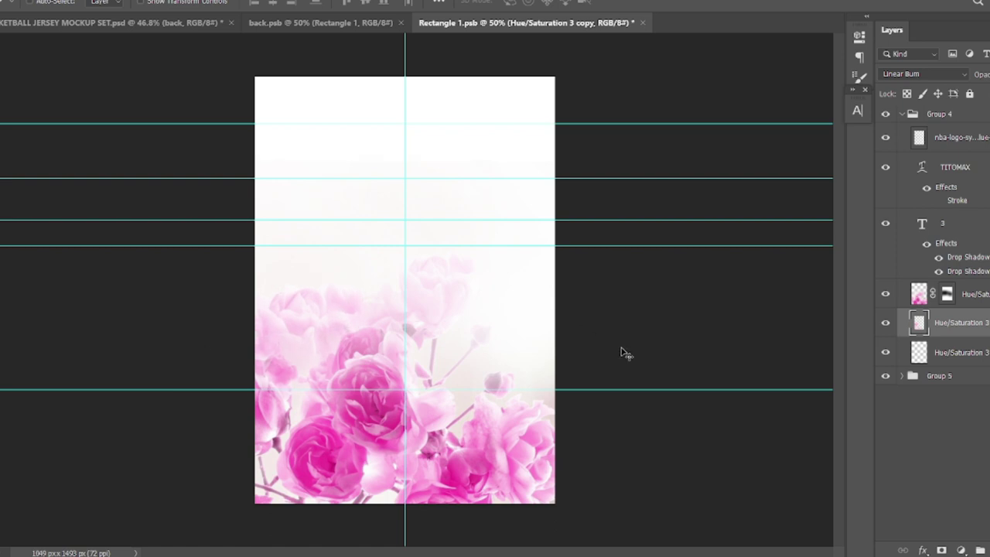
{"action": "key", "text": "ctrl+z"}
{"action": "mouse_move", "coordinate": [412, 332]}
{"action": "left_mouse_down"}
{"action": "mouse_move", "coordinate": [232, 316]}
{"action": "mouse_move", "coordinate": [304, 315]}
{"action": "left_mouse_up"}
{"action": "left_click", "coordinate": [978, 358]}
{"action": "mouse_move", "coordinate": [567, 375]}
{"action": "left_mouse_down"}
{"action": "mouse_move", "coordinate": [267, 358]}
{"action": "mouse_move", "coordinate": [273, 365]}
{"action": "left_mouse_up"}
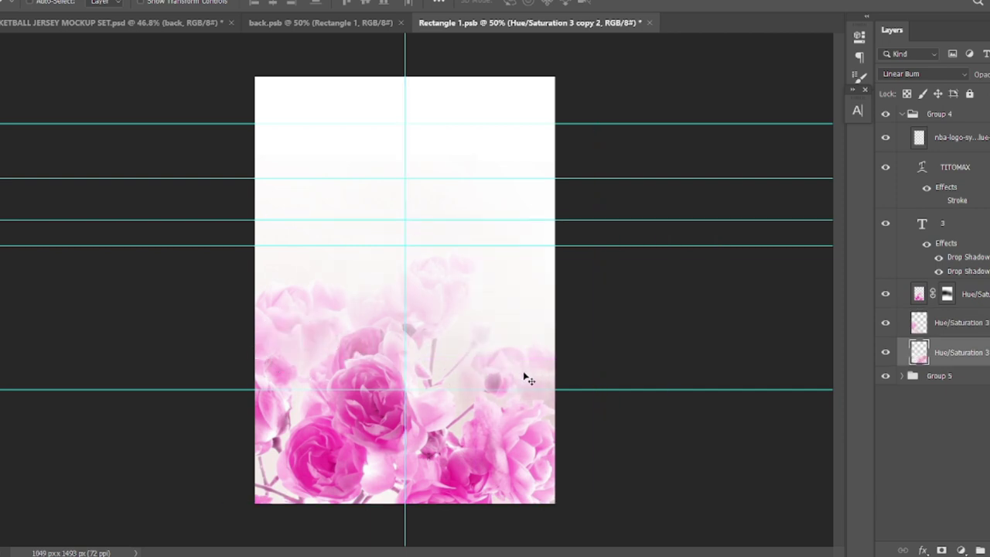
{"action": "mouse_move", "coordinate": [524, 376]}
{"action": "left_mouse_down"}
{"action": "mouse_move", "coordinate": [531, 369]}
{"action": "mouse_move", "coordinate": [523, 391]}
{"action": "left_mouse_up"}
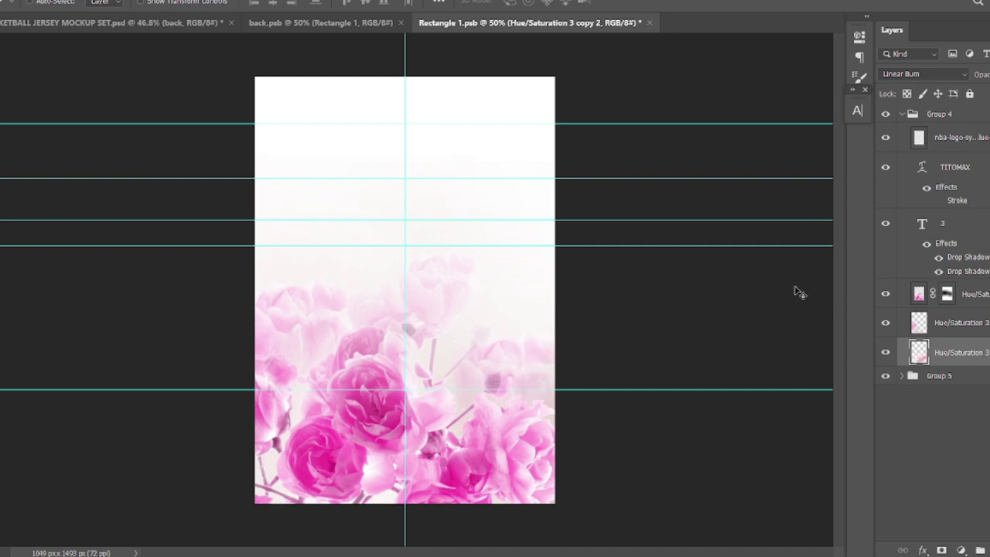
Step: Place TITOMAX level near the top of the print, with the number 3 below it
{"action": "left_click", "coordinate": [978, 168]}
{"action": "left_click_drag", "start_coordinate": [523, 196], "coordinate": [305, 187]}
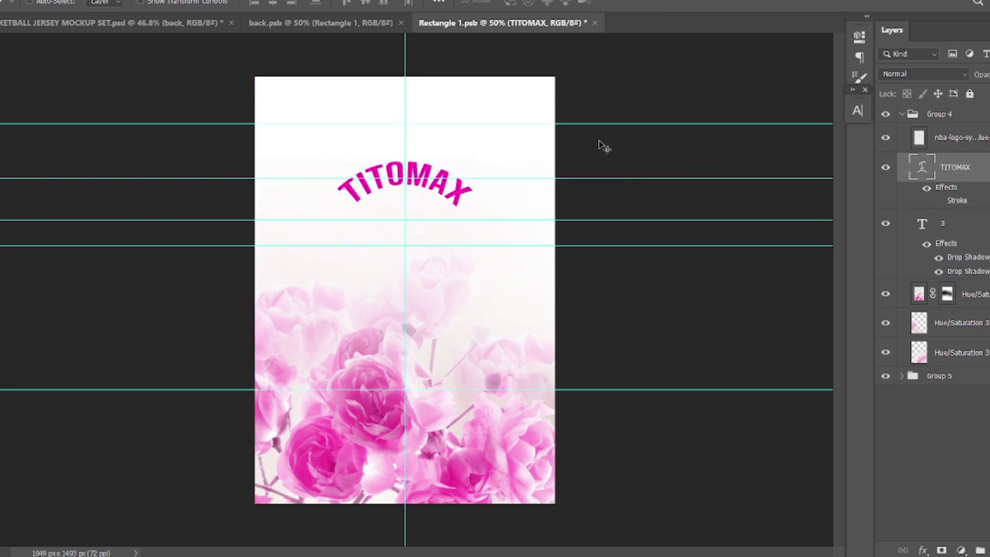
{"action": "key", "text": "ctrl+t"}
{"action": "mouse_move", "coordinate": [510, 150]}
{"action": "left_mouse_down"}
{"action": "mouse_move", "coordinate": [522, 142]}
{"action": "mouse_move", "coordinate": [533, 151]}
{"action": "mouse_move", "coordinate": [552, 133]}
{"action": "mouse_move", "coordinate": [511, 114]}
{"action": "left_mouse_up"}
{"action": "key", "text": "Return"}
{"action": "key", "text": "ctrl+t"}
{"action": "key", "text": "Return"}
{"action": "key", "text": "ctrl+t"}
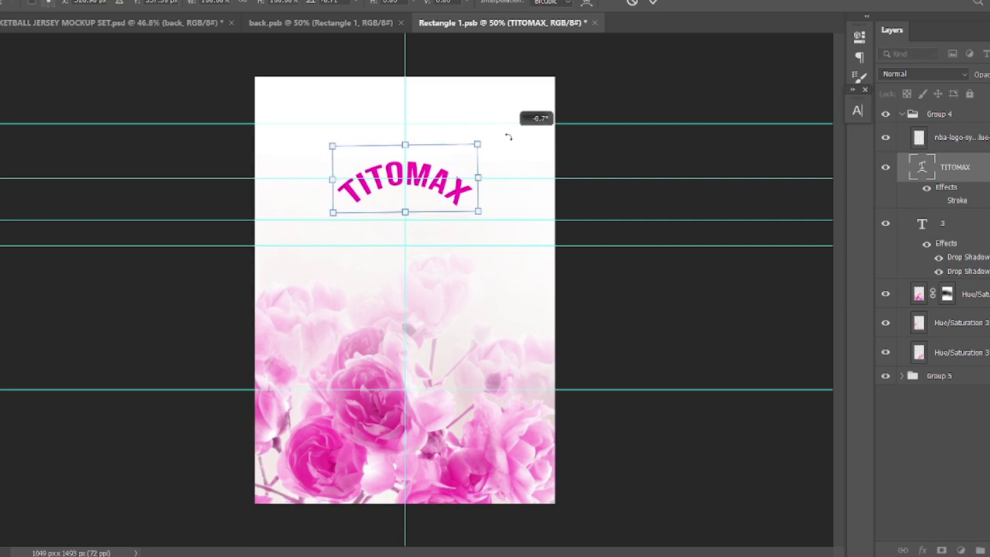
{"action": "key", "text": "Return"}
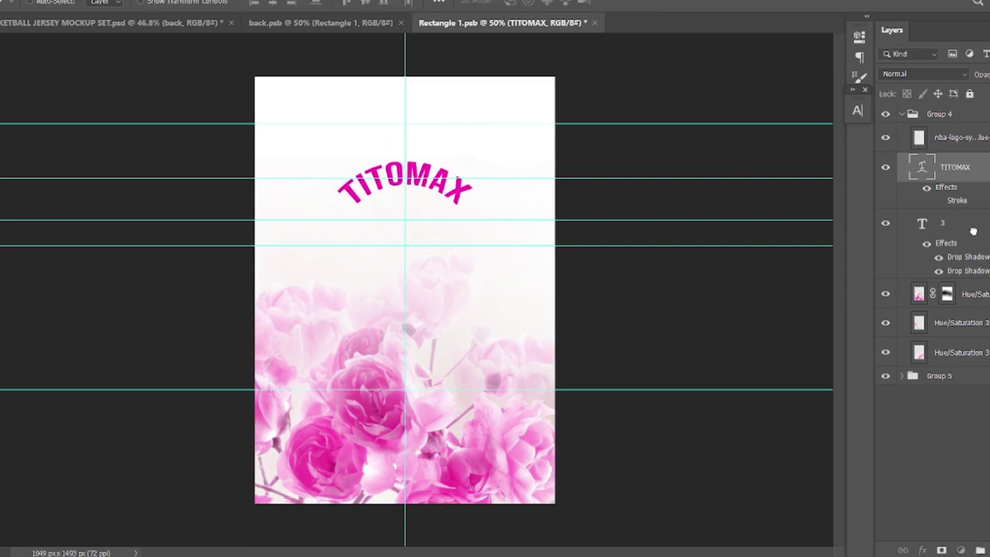
{"action": "left_click", "coordinate": [972, 226]}
{"action": "mouse_move", "coordinate": [469, 287]}
{"action": "left_mouse_down"}
{"action": "mouse_move", "coordinate": [375, 288]}
{"action": "mouse_move", "coordinate": [287, 306]}
{"action": "left_mouse_up"}
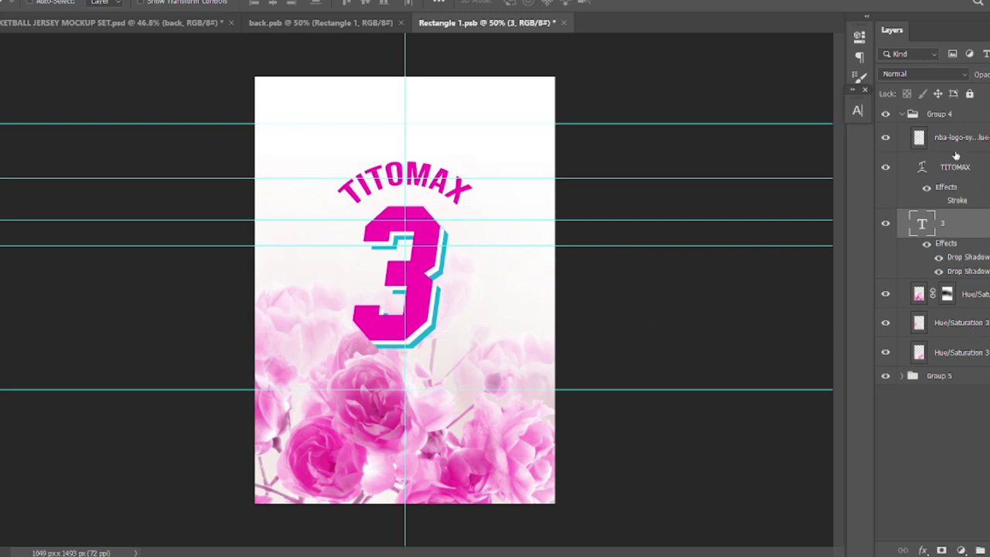
Step: Centre the NBA logo on the guide above TITOMAX and save the back print
{"action": "left_click", "coordinate": [957, 141]}
{"action": "mouse_move", "coordinate": [499, 141]}
{"action": "left_mouse_down"}
{"action": "mouse_move", "coordinate": [319, 136]}
{"action": "mouse_move", "coordinate": [301, 145]}
{"action": "left_mouse_up"}
{"action": "left_click_drag", "start_coordinate": [364, 140], "coordinate": [363, 139]}
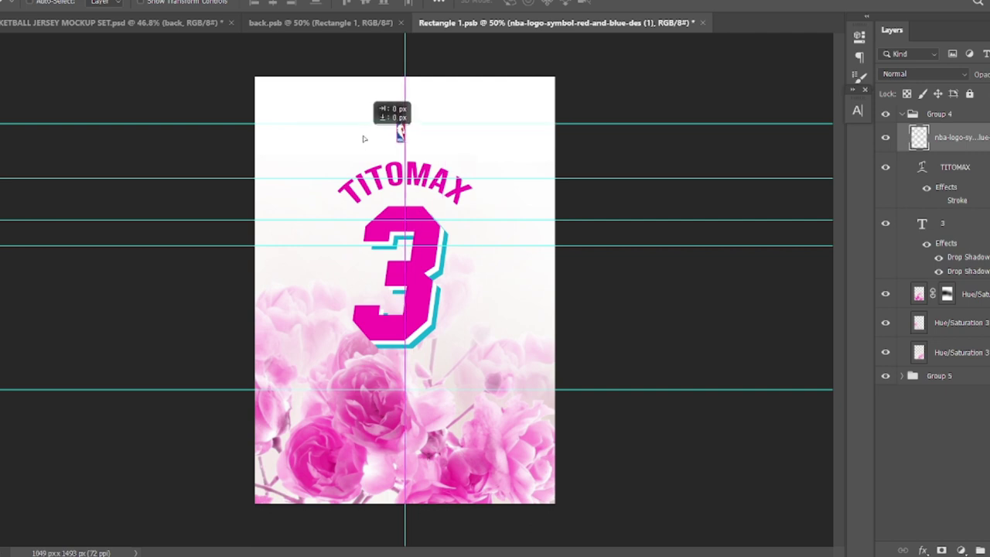
{"action": "key", "text": "ctrl+t"}
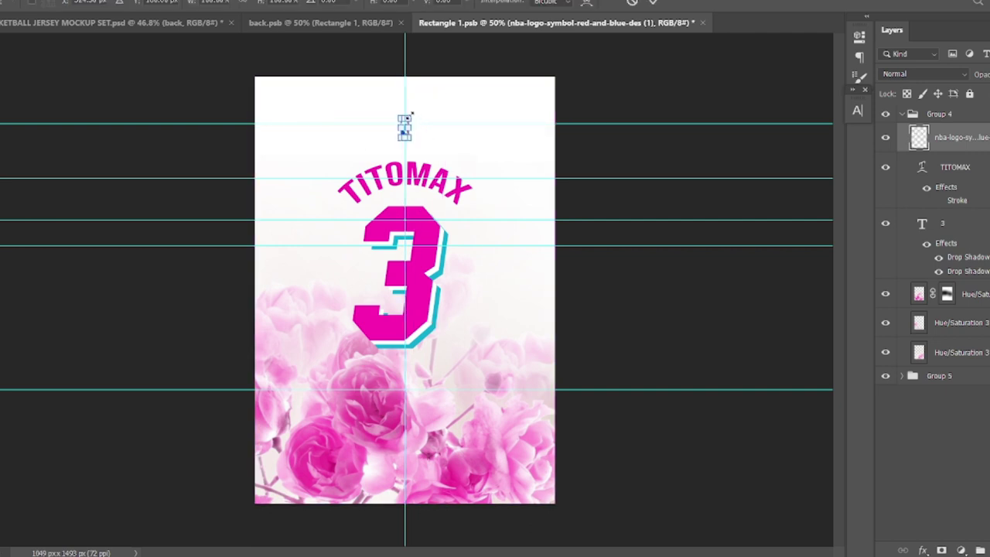
{"action": "key", "text": "Return"}
{"action": "key", "text": "ctrl+plus"}
{"action": "key", "text": "ctrl+plus"}
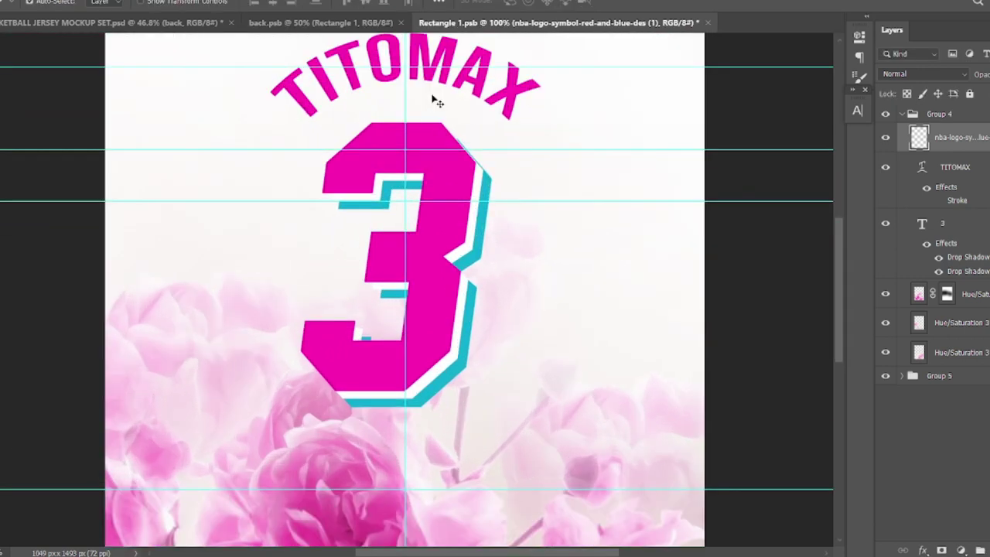
{"action": "key", "text": "ctrl+0"}
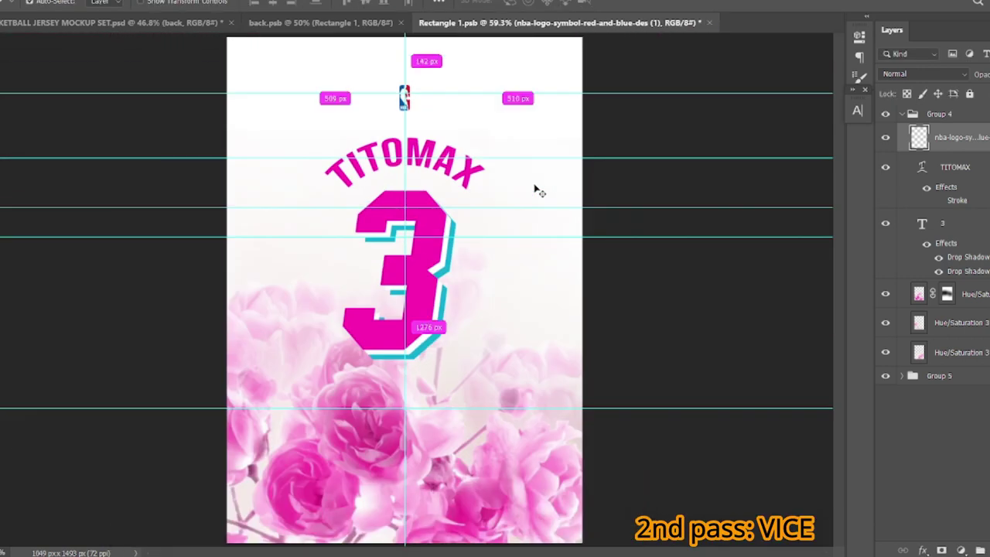
{"action": "key", "text": "ctrl+minus"}
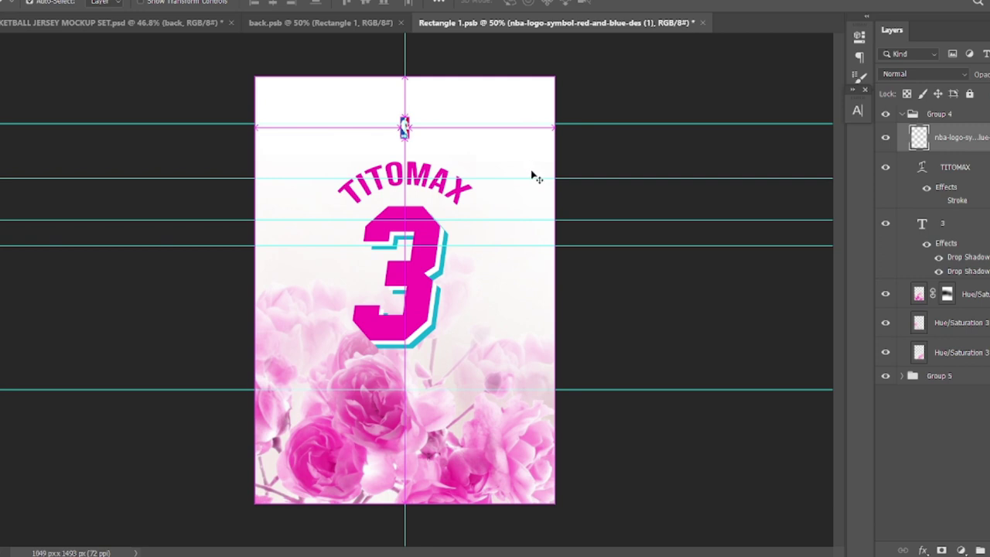
{"action": "key", "text": "ctrl+s"}
Step: Nudge the NBA logo slightly down in the back print artwork and save it
{"action": "key", "text": "ctrl+w"}
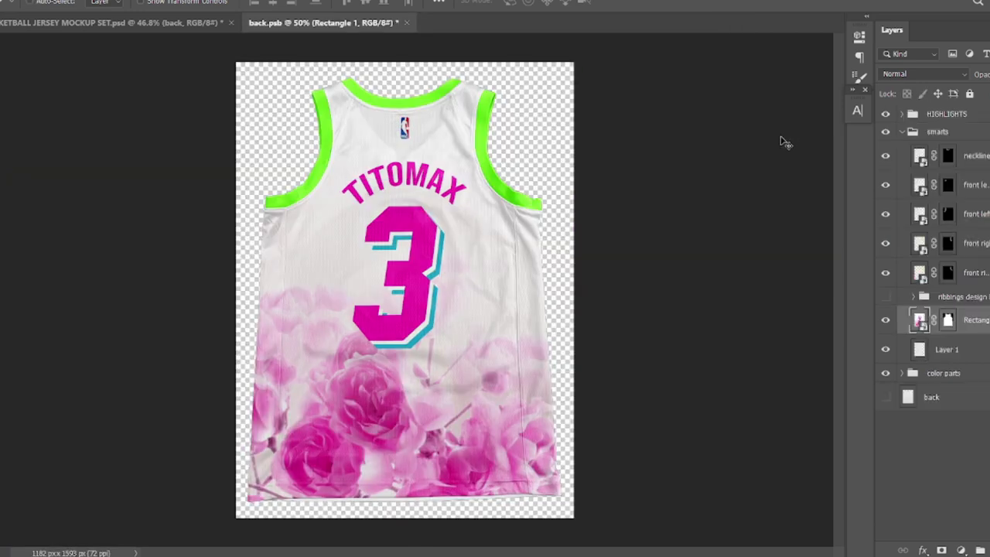
{"action": "double_click", "coordinate": [919, 320]}
{"action": "key", "text": "shift+Down"}
{"action": "key", "text": "shift+Down"}
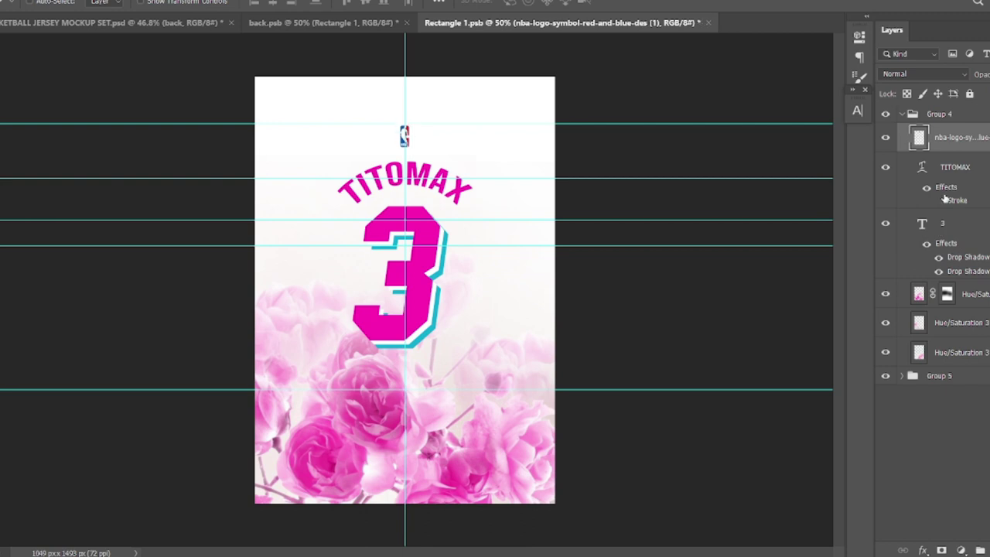
{"action": "key", "text": "ctrl+s"}
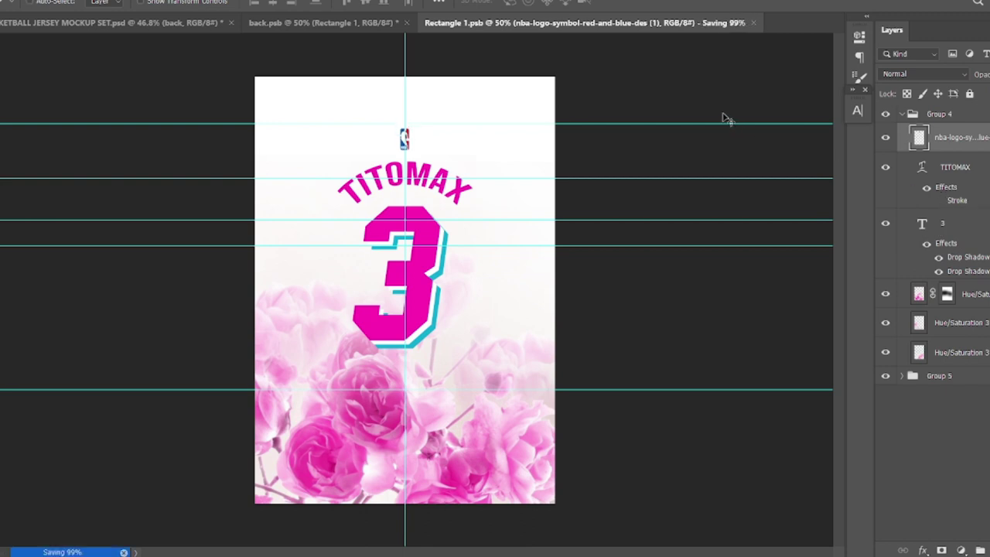
{"action": "key", "text": "ctrl+w"}
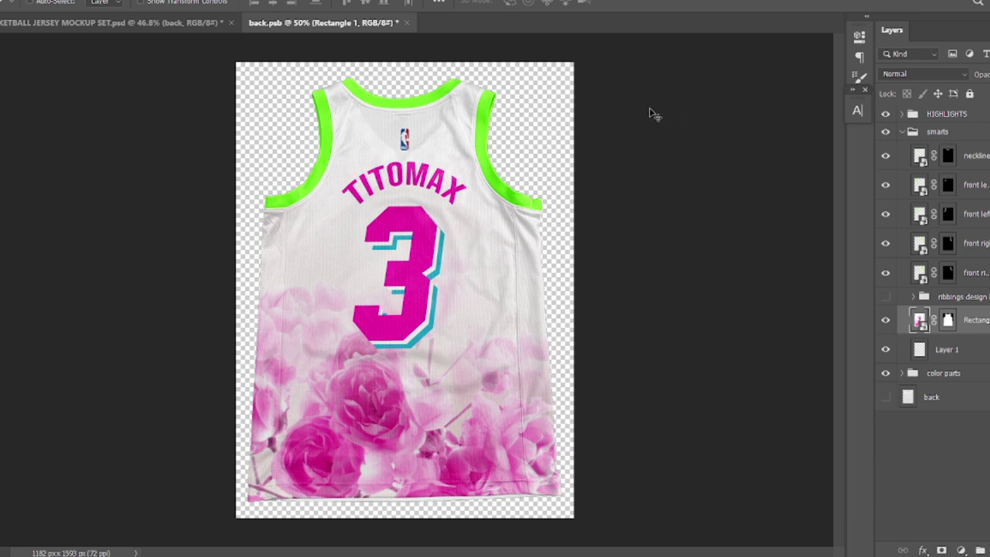
Step: Show the cyan, magenta and white stripe group on the back neckline trim and save it
{"action": "double_click", "coordinate": [919, 156]}
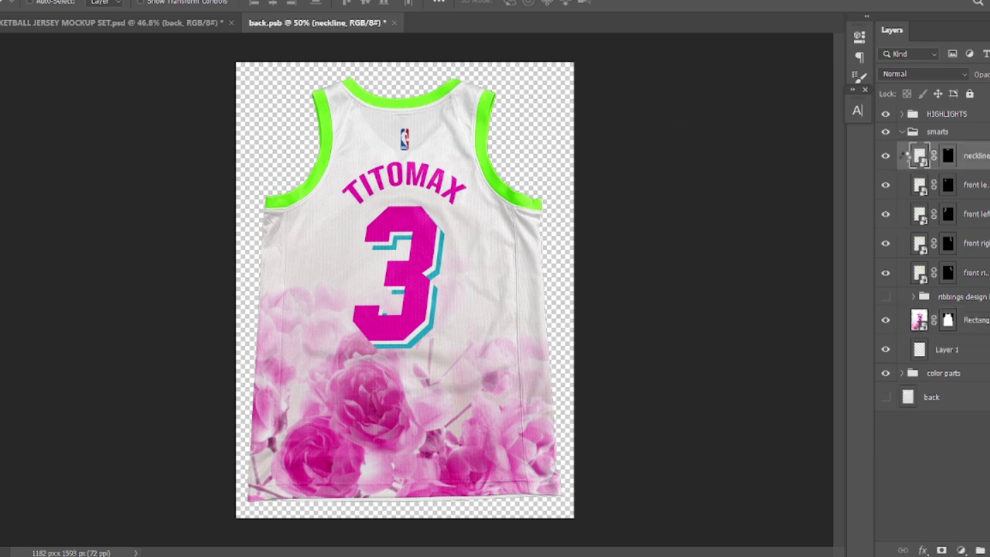
{"action": "left_click", "coordinate": [886, 148]}
{"action": "key", "text": "ctrl+s"}
{"action": "key", "text": "ctrl+w"}
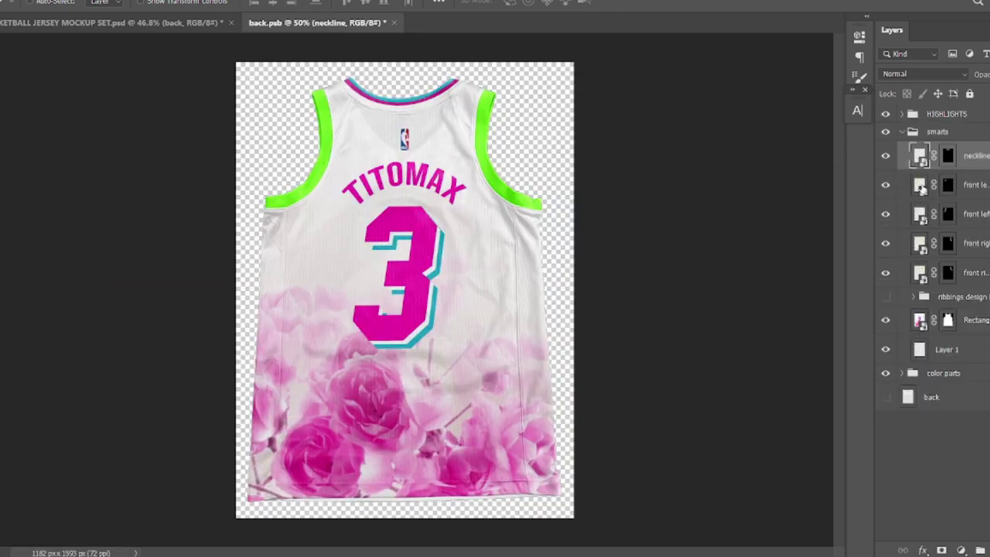
Step: Show the stripes on the front left piping, then recheck the piping and neckline artwork
{"action": "double_click", "coordinate": [919, 187]}
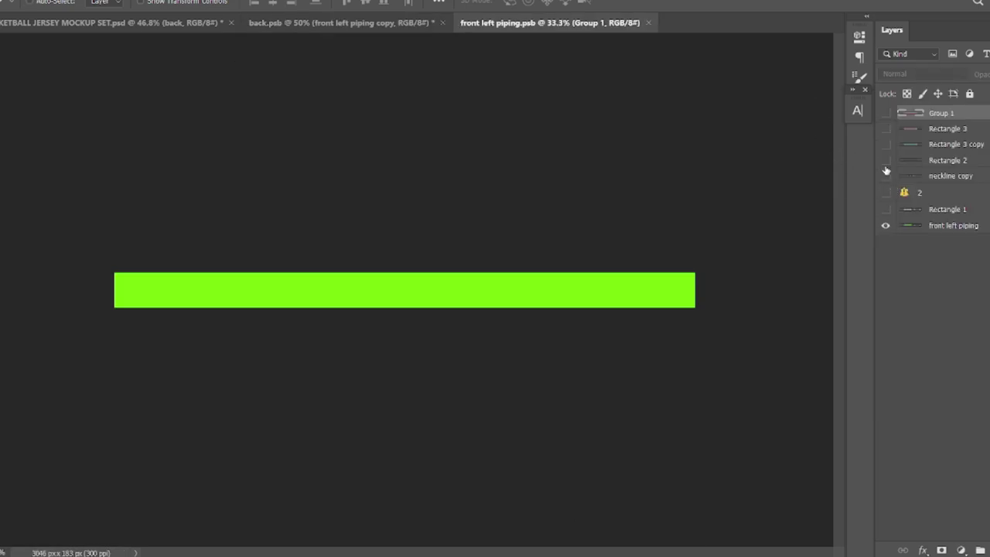
{"action": "left_click", "coordinate": [886, 113]}
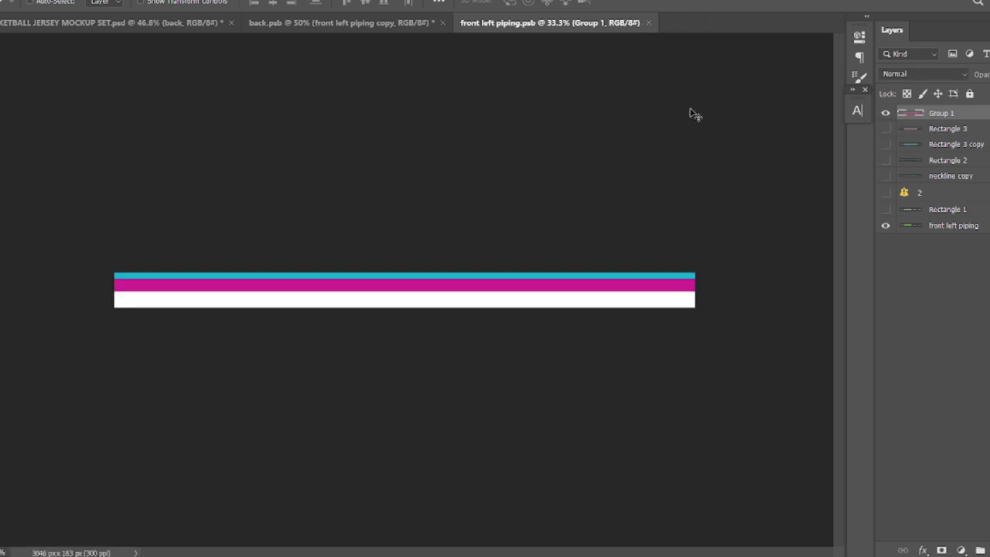
{"action": "key", "text": "ctrl+w"}
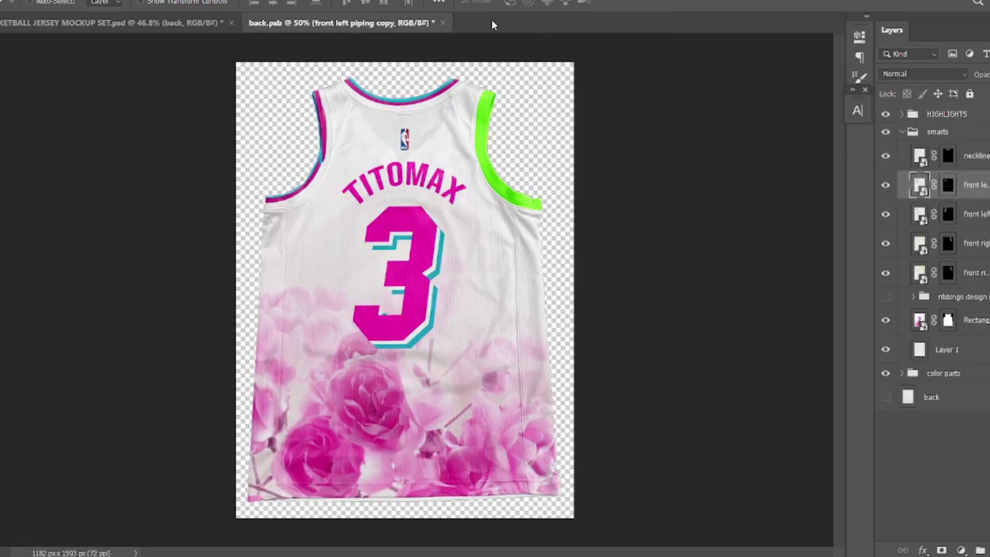
{"action": "double_click", "coordinate": [919, 187]}
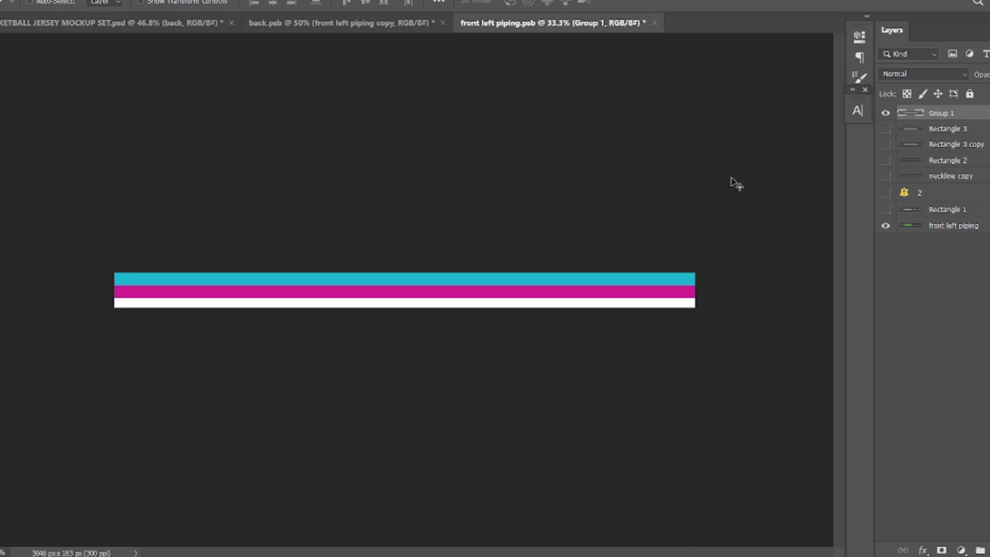
{"action": "key", "text": "ctrl+w"}
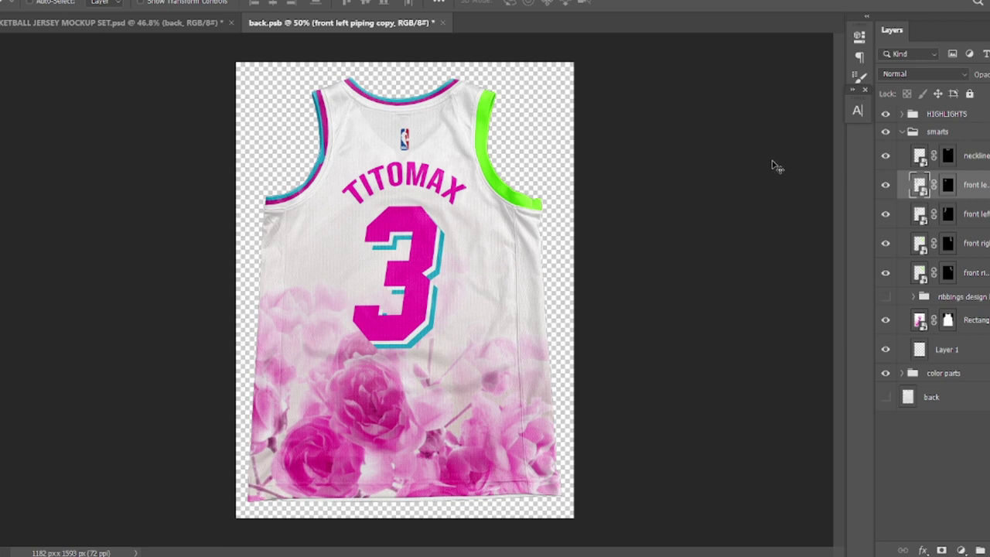
{"action": "double_click", "coordinate": [920, 155]}
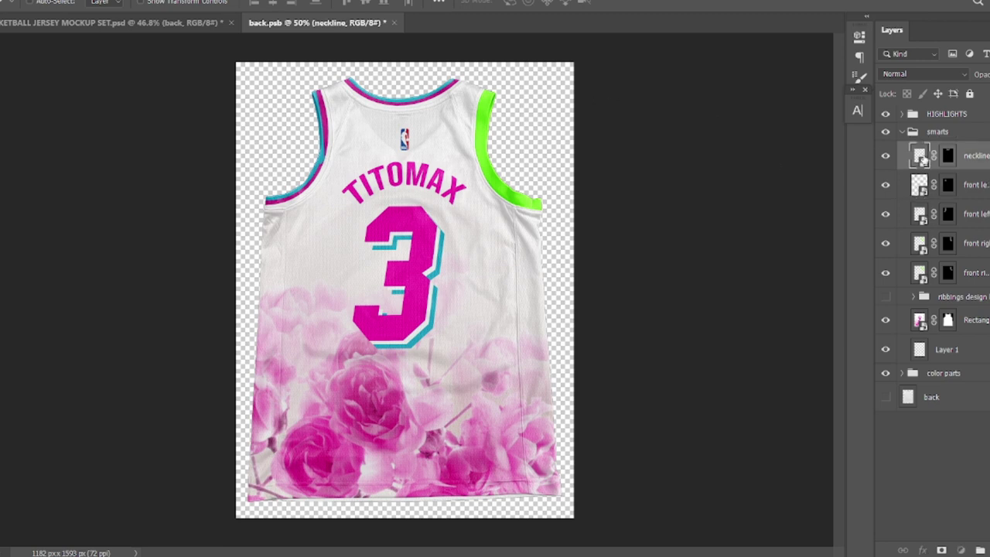
{"action": "key", "text": "ctrl+w"}
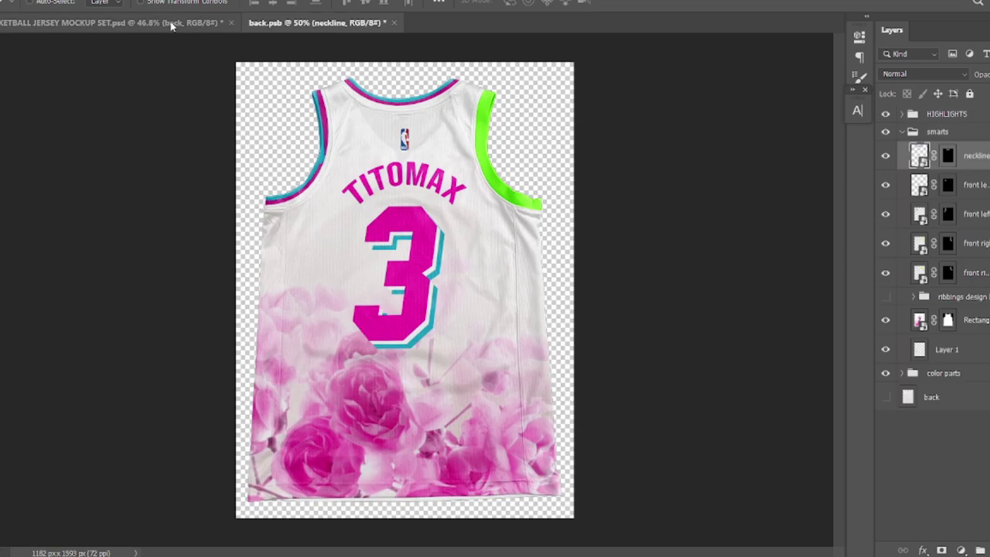
{"action": "left_click", "coordinate": [216, 22]}
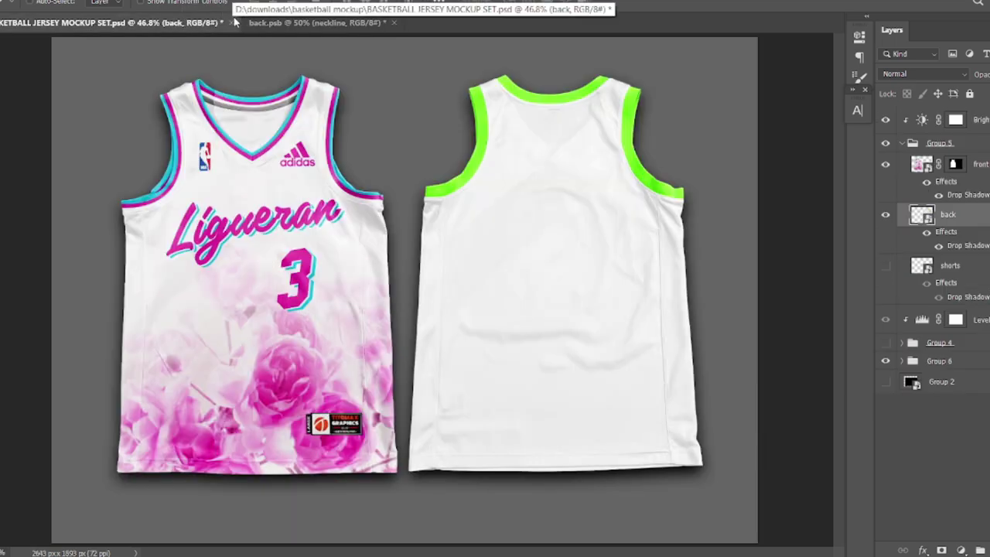
{"action": "left_click", "coordinate": [320, 23]}
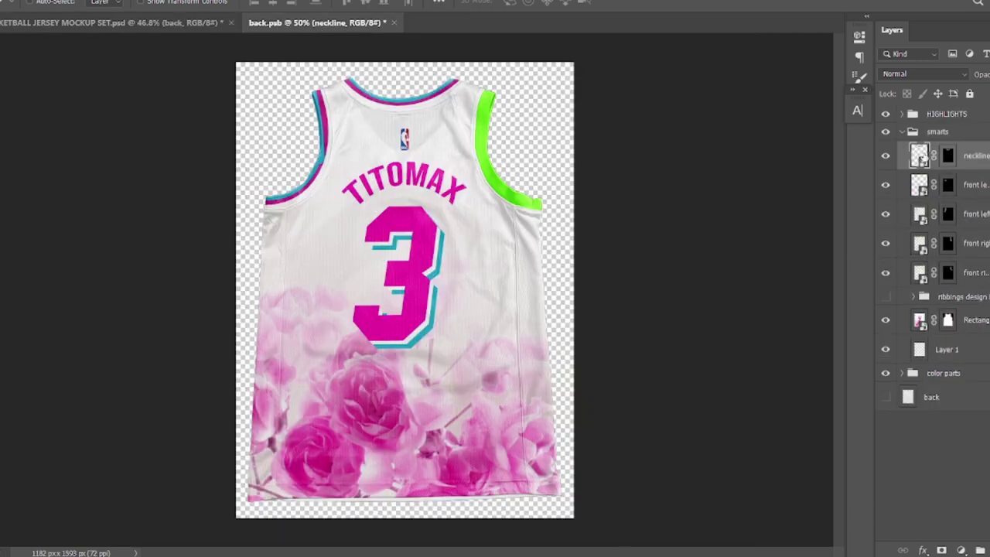
Step: Stretch the back neckline stripe group so the white band disappears, and save it
{"action": "double_click", "coordinate": [920, 156]}
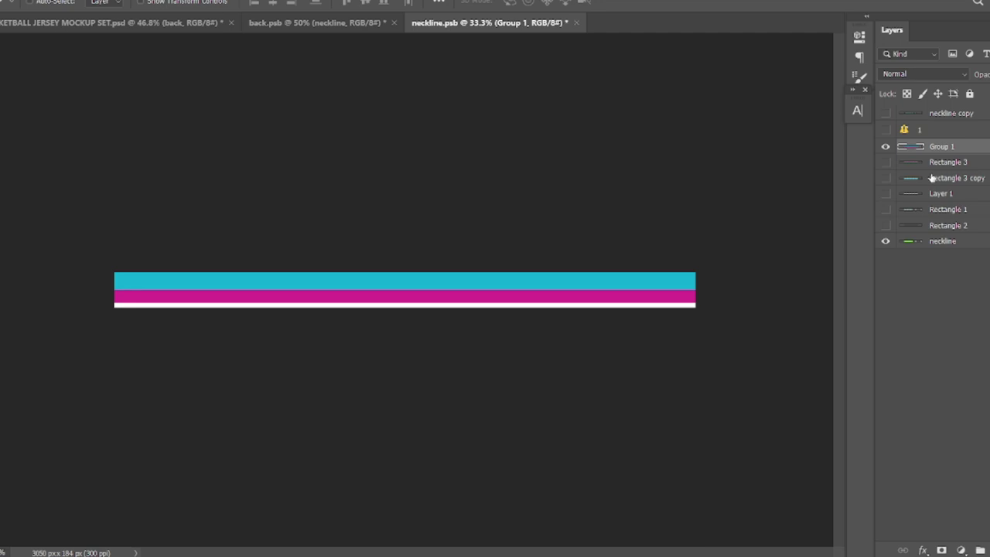
{"action": "key", "text": "ctrl+t"}
{"action": "left_click_drag", "start_coordinate": [728, 256], "coordinate": [783, 257]}
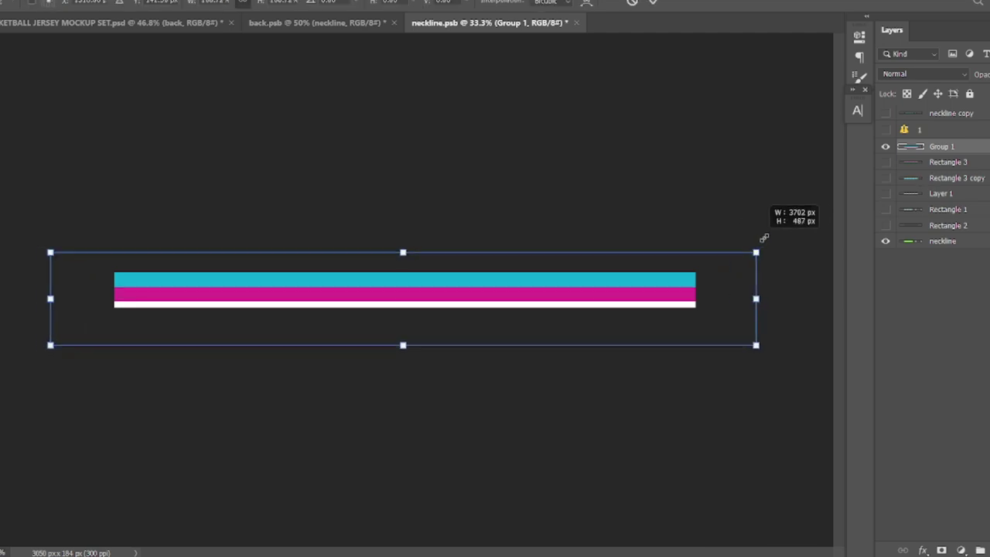
{"action": "left_click_drag", "start_coordinate": [405, 257], "coordinate": [405, 251]}
{"action": "left_click_drag", "start_coordinate": [404, 357], "coordinate": [402, 356]}
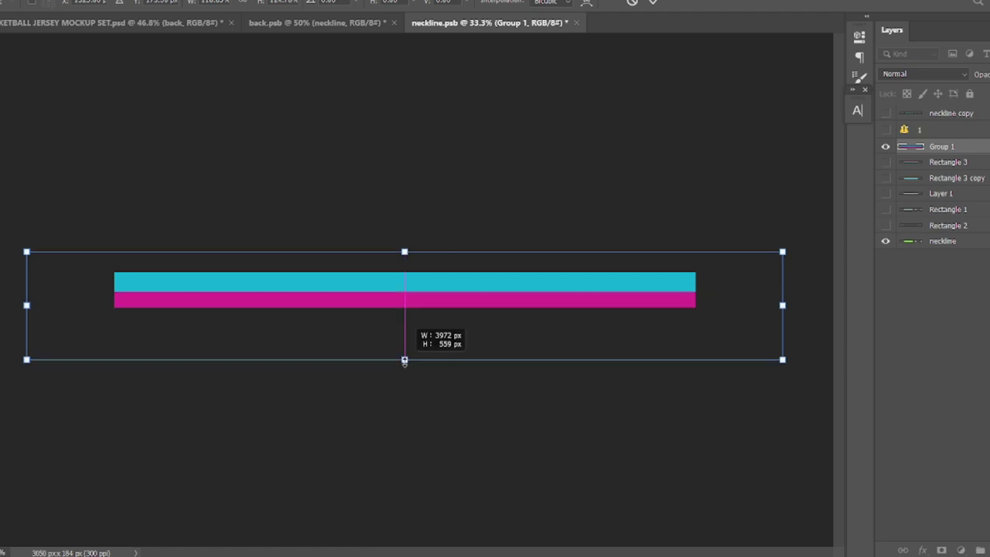
{"action": "key", "text": "Return"}
{"action": "key", "text": "ctrl+s"}
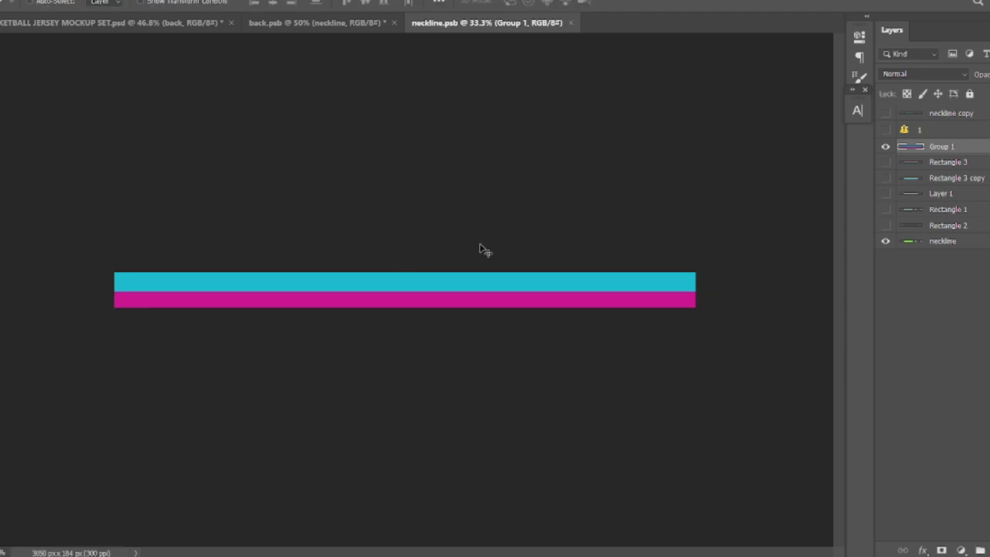
{"action": "key", "text": "ctrl+w"}
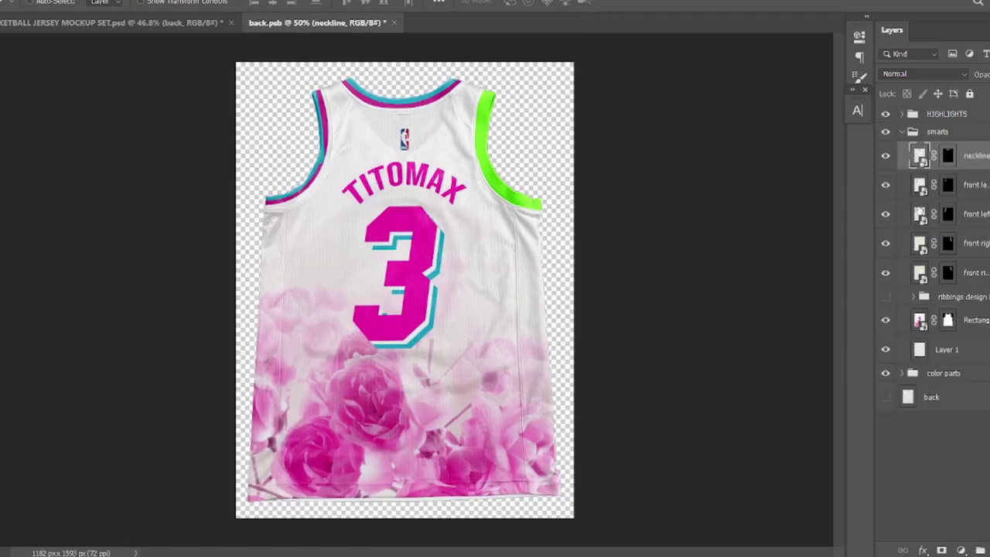
{"action": "double_click", "coordinate": [919, 185]}
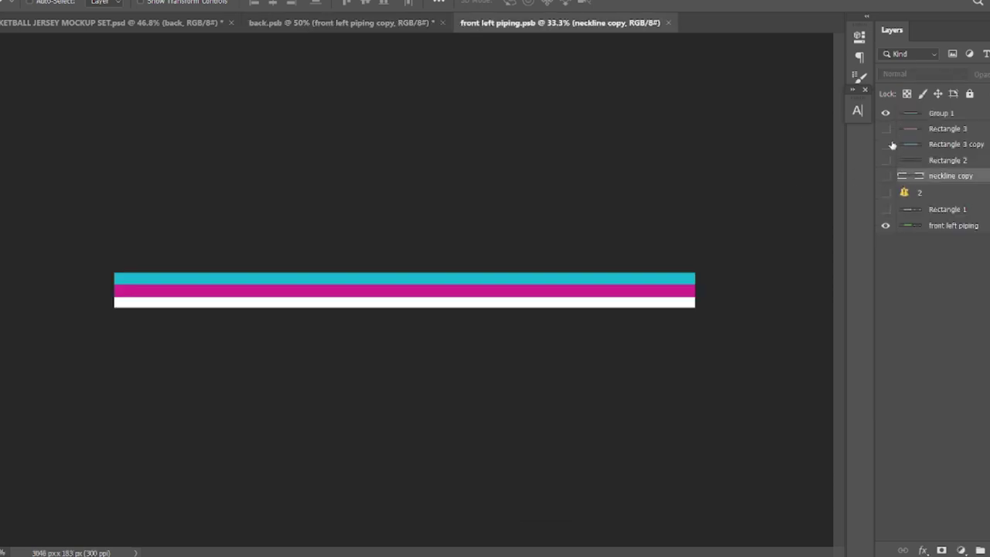
Step: Stretch the front left piping's Group 1 stripes to hide the white band, and save
{"action": "left_click", "coordinate": [964, 119]}
{"action": "key", "text": "ctrl+t"}
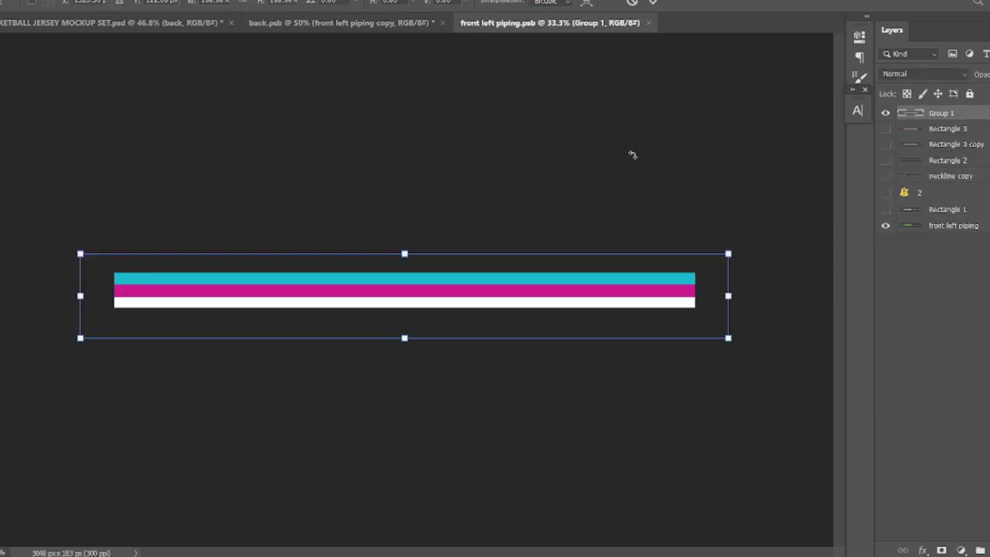
{"action": "left_click_drag", "start_coordinate": [404, 338], "coordinate": [410, 324]}
{"action": "left_click_drag", "start_coordinate": [405, 358], "coordinate": [408, 366]}
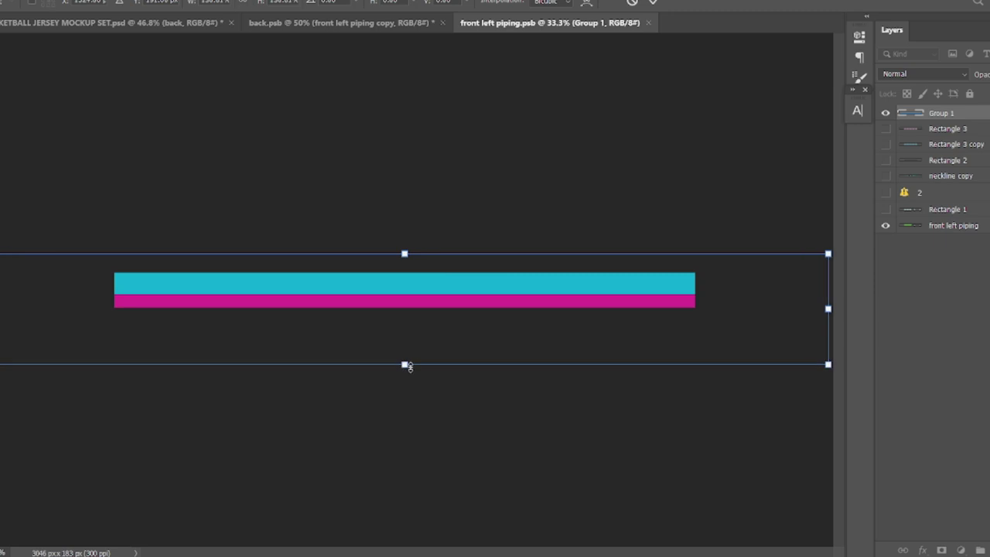
{"action": "left_click_drag", "start_coordinate": [404, 250], "coordinate": [404, 246]}
{"action": "key", "text": "Return"}
{"action": "key", "text": "ctrl+s"}
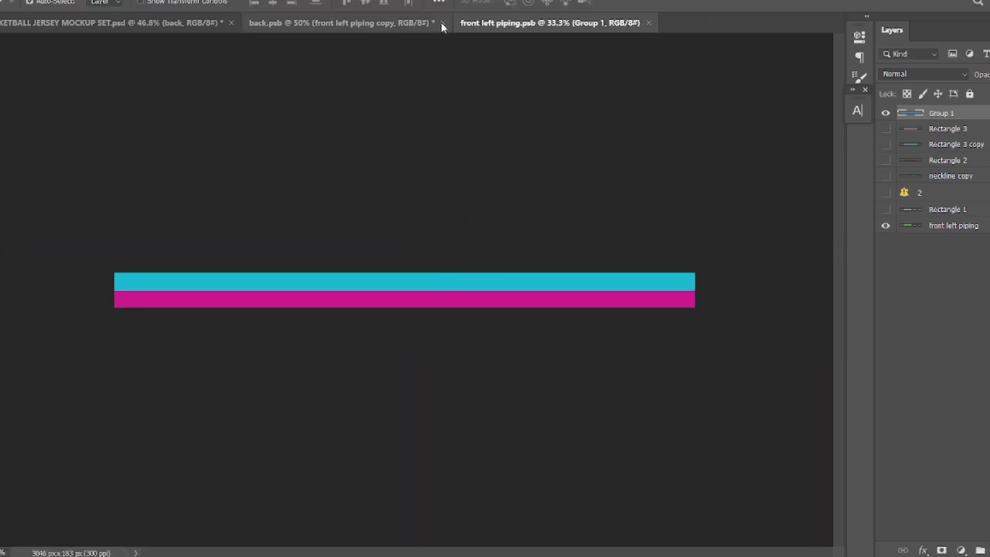
{"action": "key", "text": "ctrl+w"}
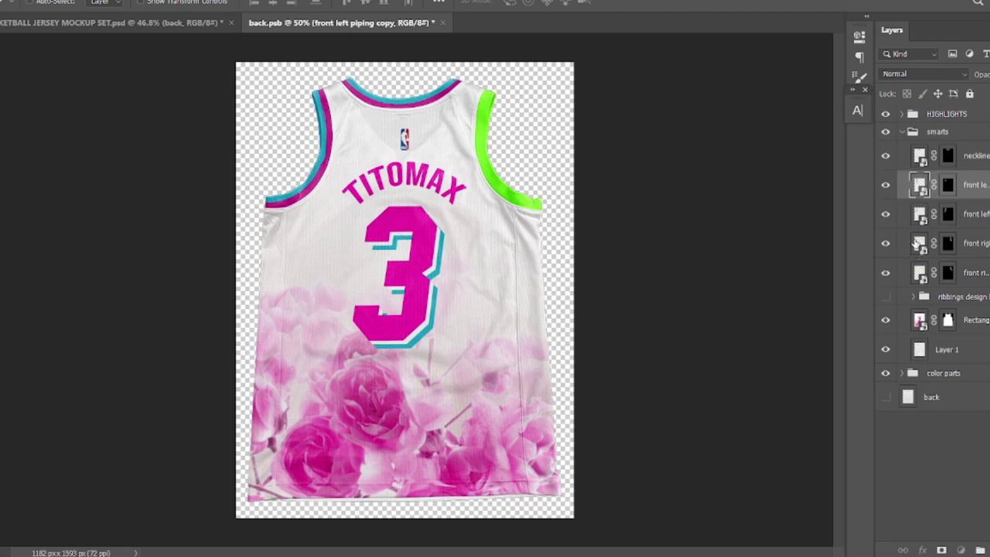
Step: Show and stretch the front right piping stripes to hide white, then save and close back.psb
{"action": "left_click", "coordinate": [918, 215]}
{"action": "double_click", "coordinate": [919, 243]}
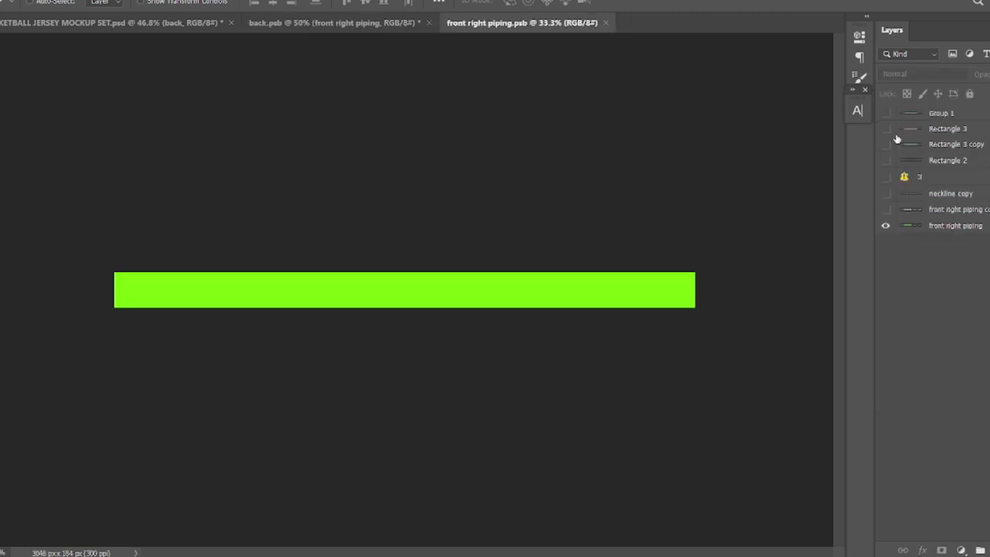
{"action": "left_click", "coordinate": [885, 112]}
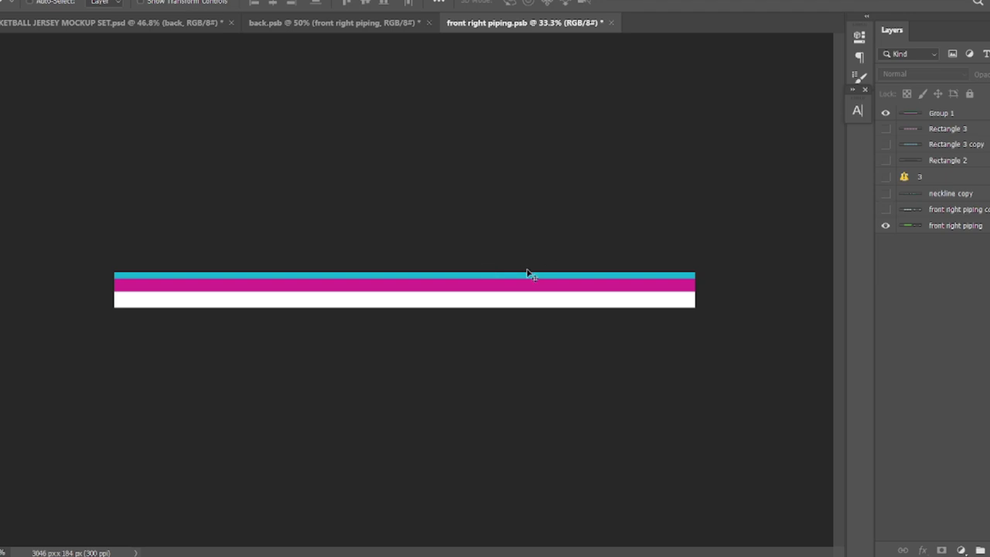
{"action": "left_click", "coordinate": [962, 116]}
{"action": "key", "text": "ctrl+t"}
{"action": "left_click_drag", "start_coordinate": [405, 333], "coordinate": [391, 370]}
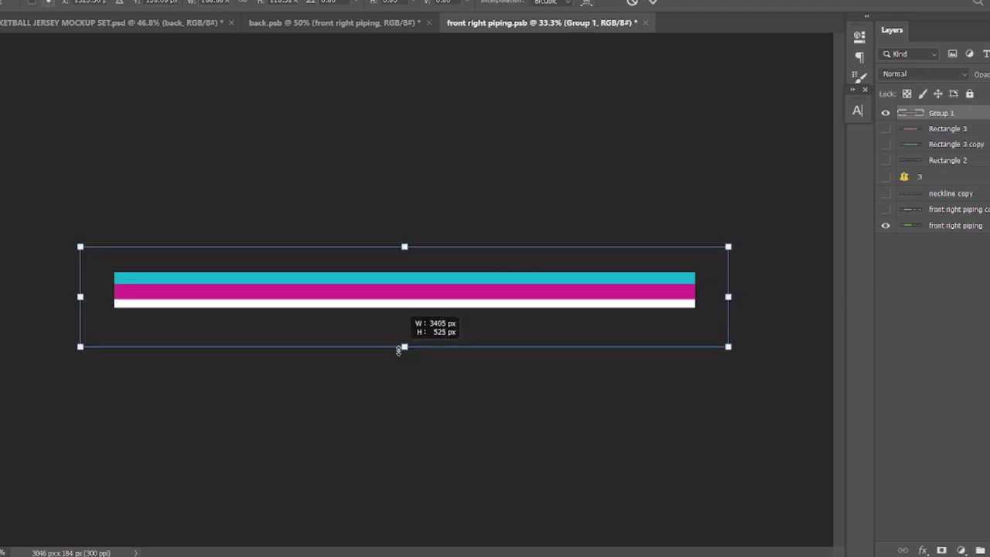
{"action": "left_click_drag", "start_coordinate": [403, 245], "coordinate": [399, 242]}
{"action": "key", "text": "Return"}
{"action": "key", "text": "ctrl+w"}
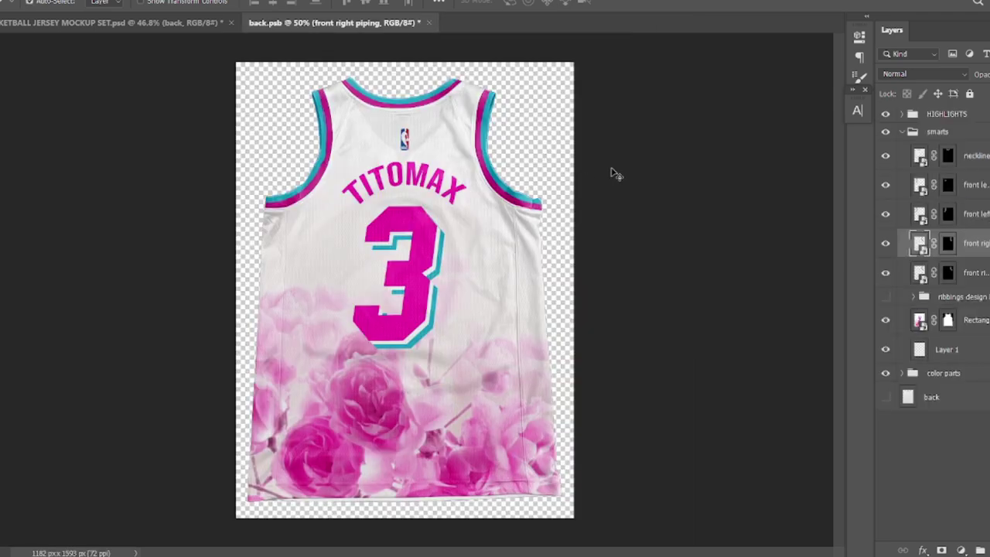
{"action": "key", "text": "ctrl+s"}
{"action": "key", "text": "ctrl+w"}
Step: In the front jersey's neckline artwork, stretch the Group 1 stripes to hide the white band, and save
{"action": "double_click", "coordinate": [921, 164]}
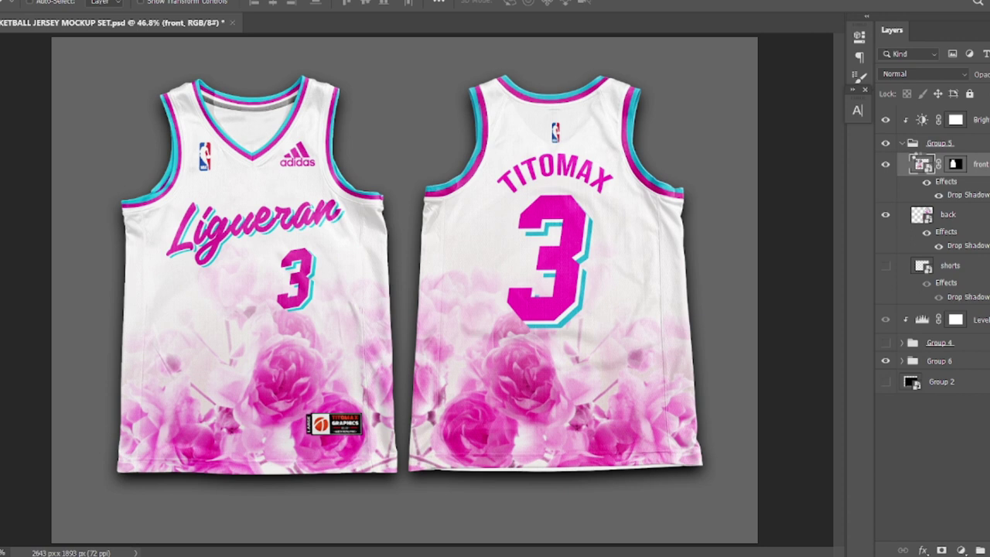
{"action": "double_click", "coordinate": [921, 186]}
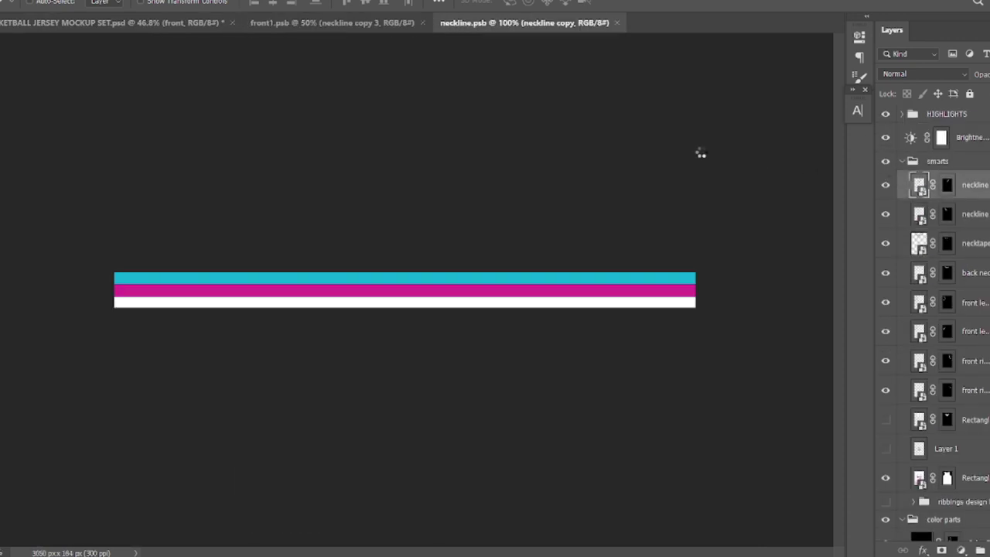
{"action": "left_click", "coordinate": [941, 147]}
{"action": "key", "text": "ctrl+t"}
{"action": "left_click_drag", "start_coordinate": [402, 338], "coordinate": [402, 360]}
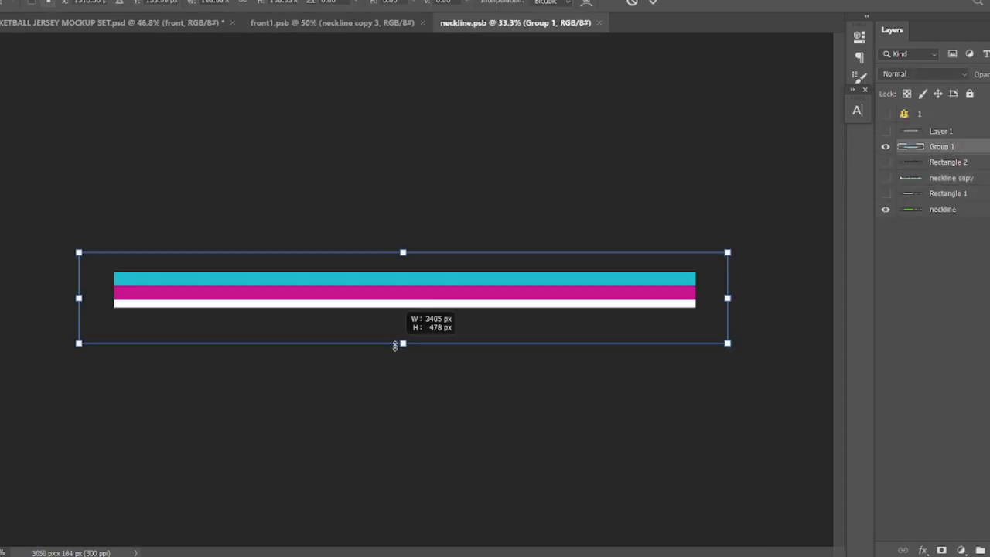
{"action": "left_click_drag", "start_coordinate": [403, 252], "coordinate": [403, 248]}
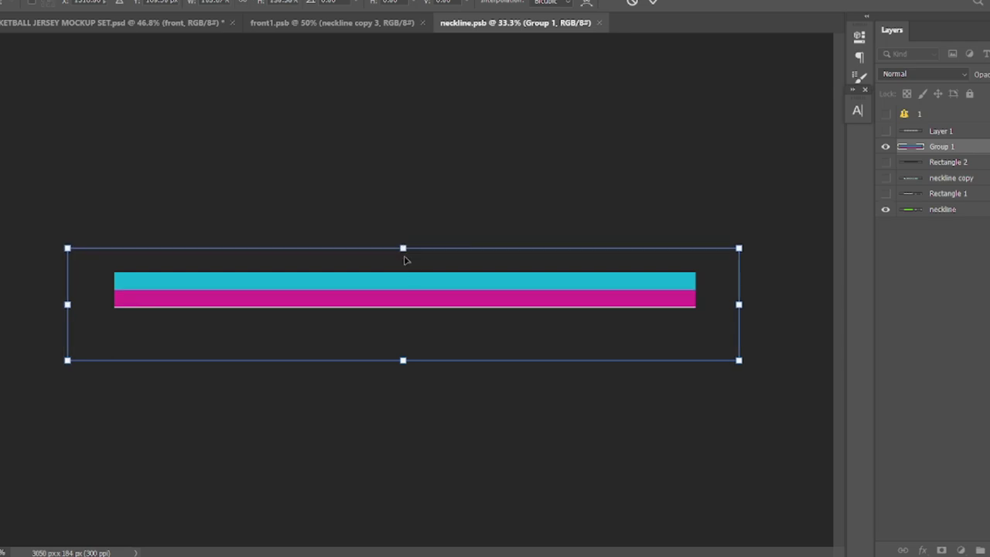
{"action": "key", "text": "Return"}
{"action": "key", "text": "ctrl+s"}
{"action": "key", "text": "ctrl+w"}
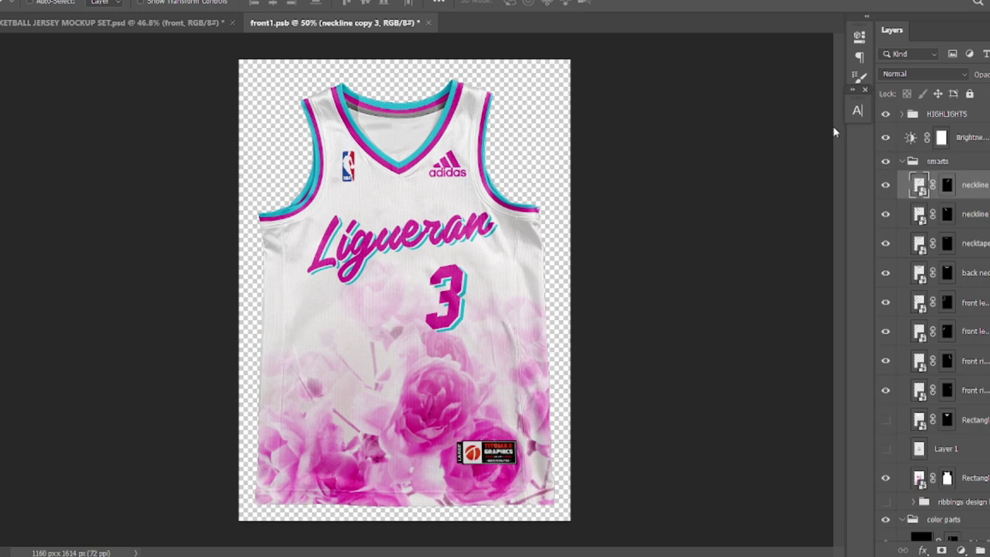
Step: Stretch the front left piping's Group 1 stripes so only cyan and magenta show, and save
{"action": "double_click", "coordinate": [920, 303]}
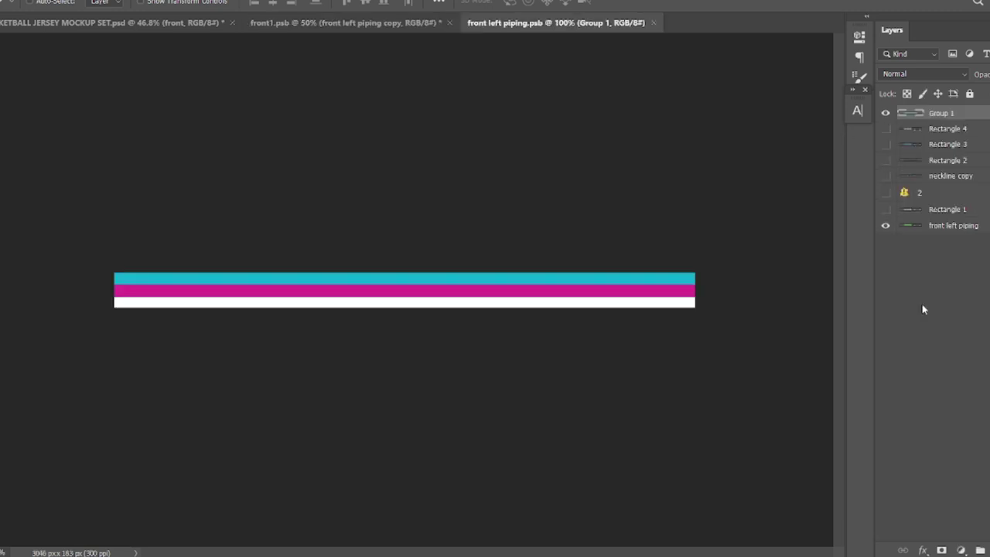
{"action": "left_click", "coordinate": [964, 116]}
{"action": "key", "text": "ctrl+t"}
{"action": "left_click_drag", "start_coordinate": [404, 339], "coordinate": [387, 363], "text": "shift"}
{"action": "left_click_drag", "start_coordinate": [404, 253], "coordinate": [404, 238]}
{"action": "left_click_drag", "start_coordinate": [404, 363], "coordinate": [392, 378]}
{"action": "key", "text": "Return"}
{"action": "key", "text": "ctrl+s"}
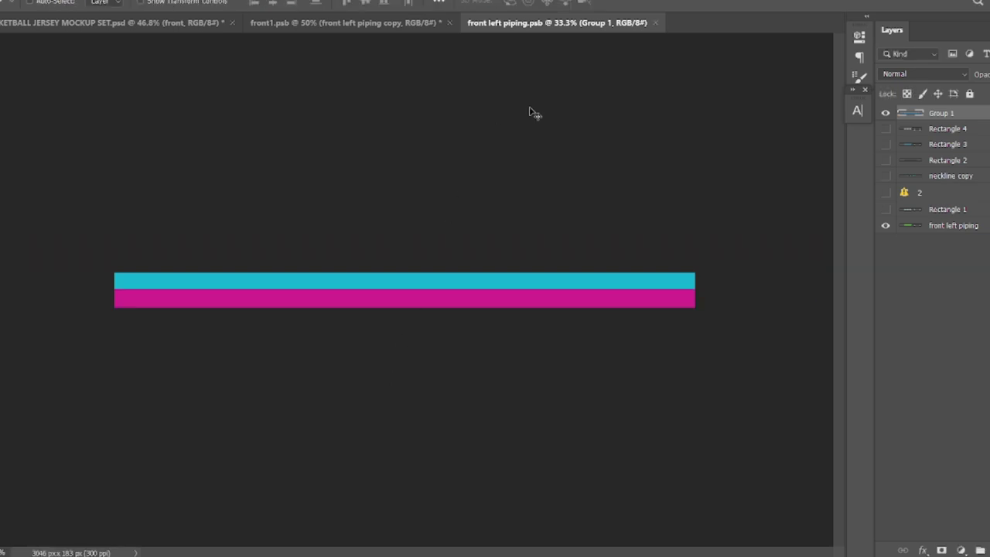
{"action": "key", "text": "ctrl+w"}
Step: Stretch the front right piping's stripes to hide the white band, then save front1.psb
{"action": "double_click", "coordinate": [919, 363]}
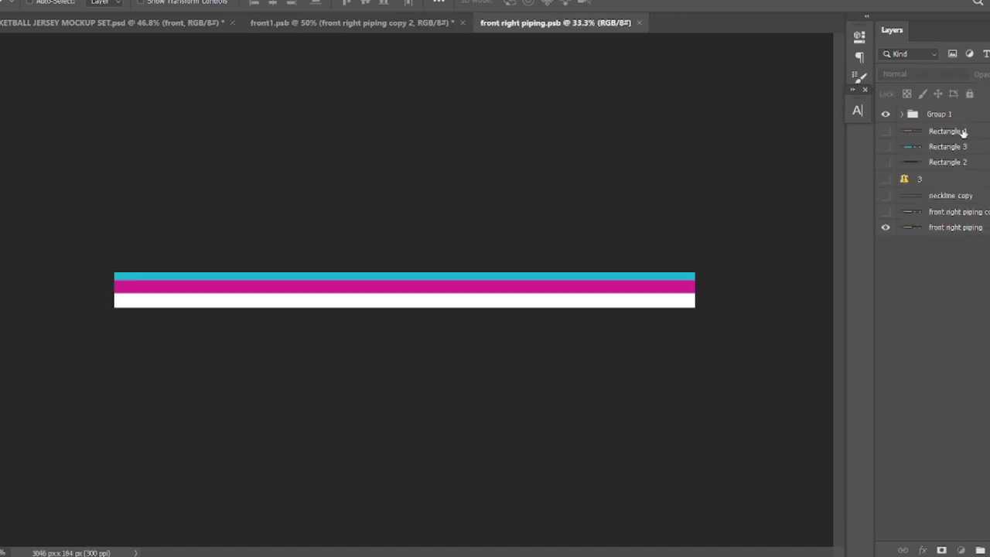
{"action": "left_click", "coordinate": [943, 114]}
{"action": "key", "text": "ctrl+t"}
{"action": "left_click_drag", "start_coordinate": [404, 333], "coordinate": [404, 373]}
{"action": "left_click_drag", "start_coordinate": [404, 248], "coordinate": [405, 245]}
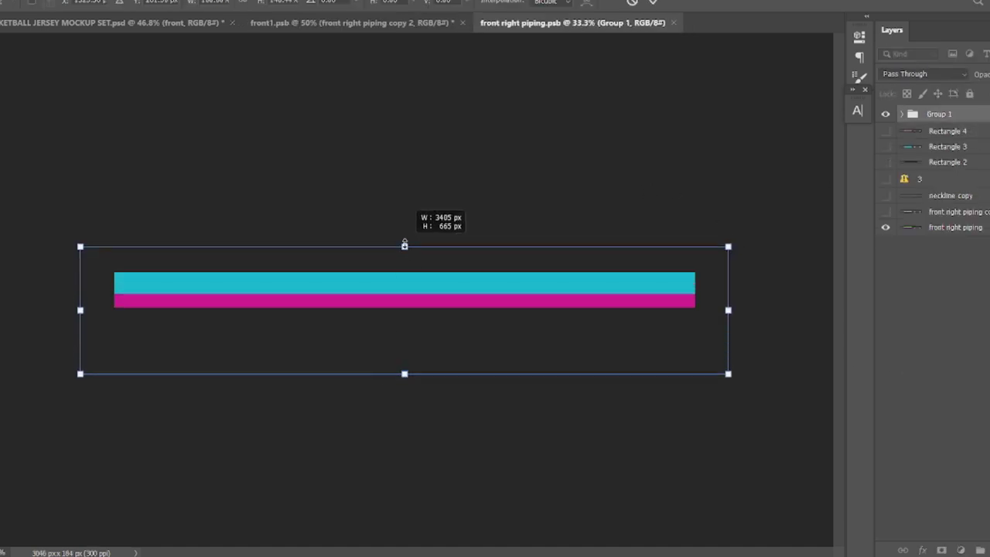
{"action": "key", "text": "Return"}
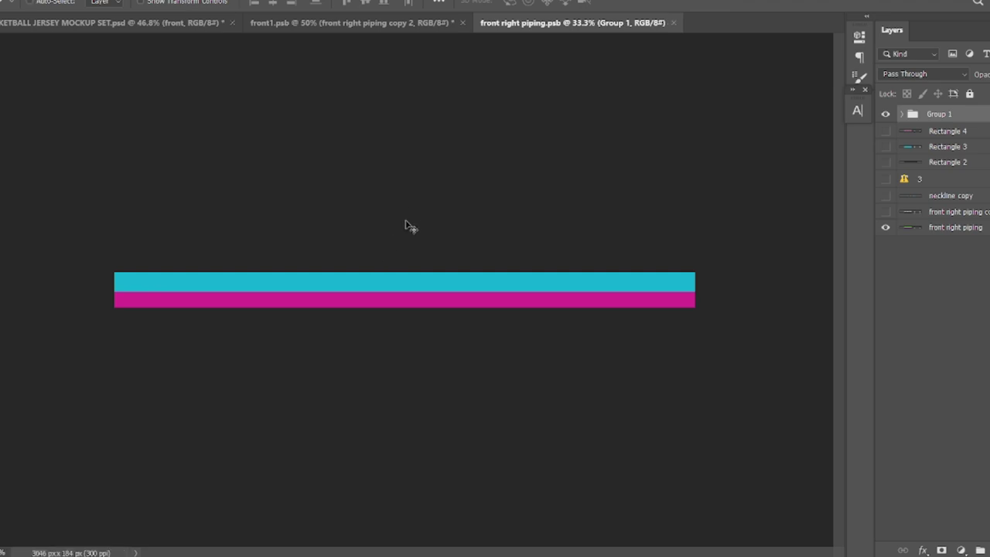
{"action": "key", "text": "ctrl+s"}
{"action": "key", "text": "ctrl+w"}
{"action": "key", "text": "ctrl+s"}
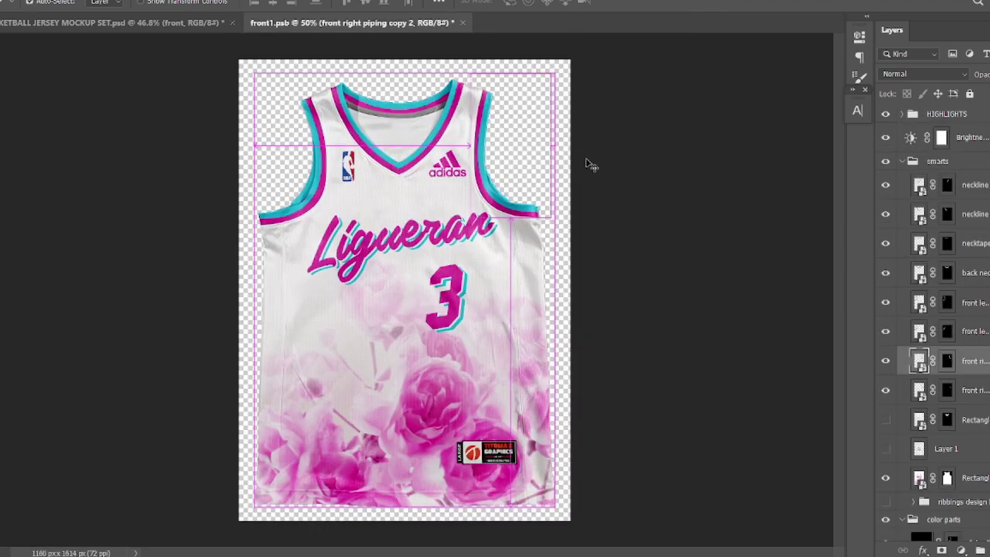
Step: Return to the mockup set, zoom out to view both jerseys, and save the file
{"action": "key", "text": "ctrl+w"}
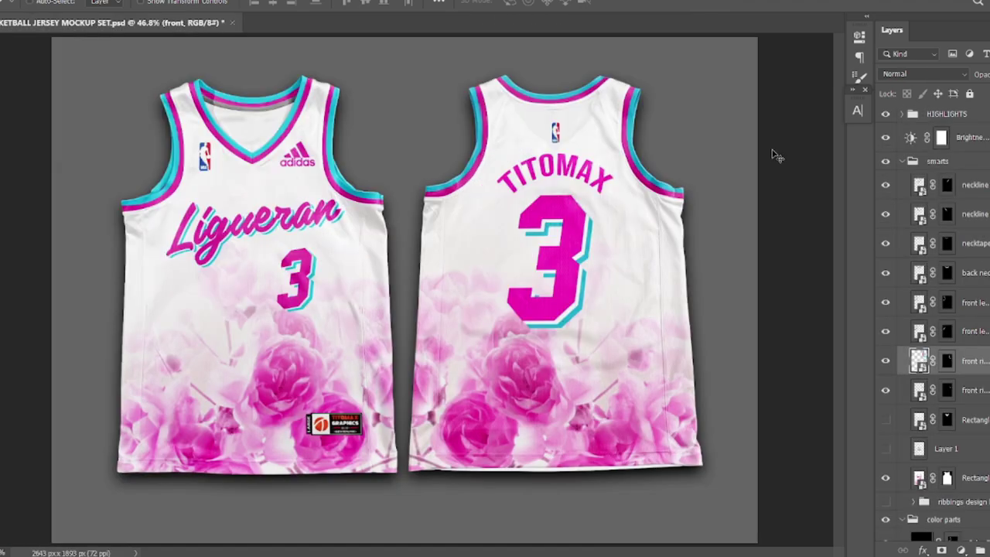
{"action": "key", "text": "ctrl+minus"}
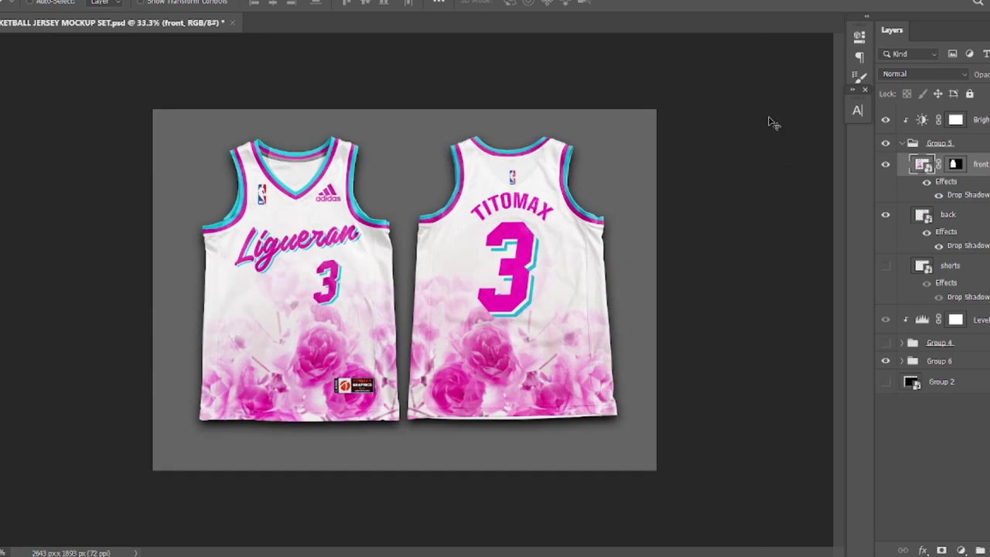
{"action": "key", "text": "ctrl+t"}
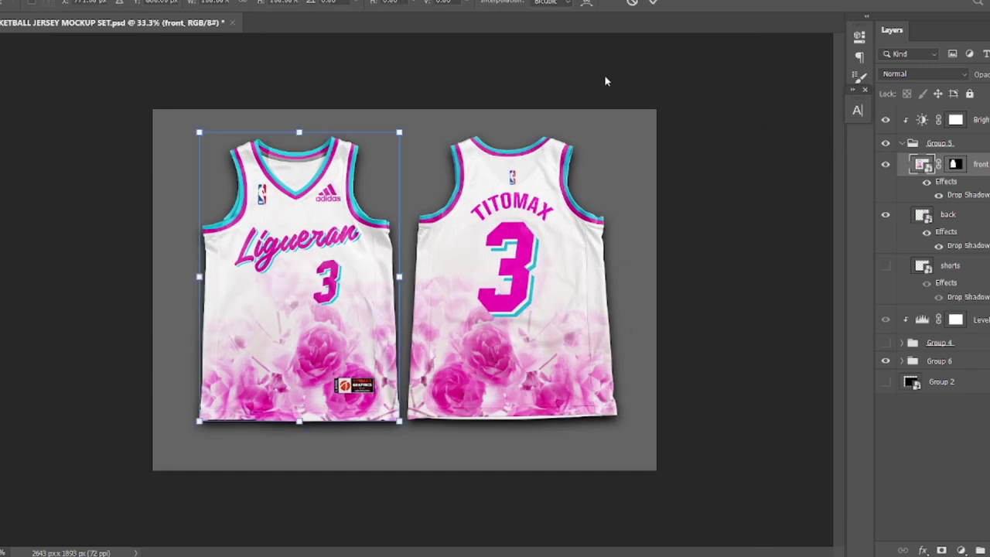
{"action": "key", "text": "Return"}
{"action": "key", "text": "ctrl+s"}
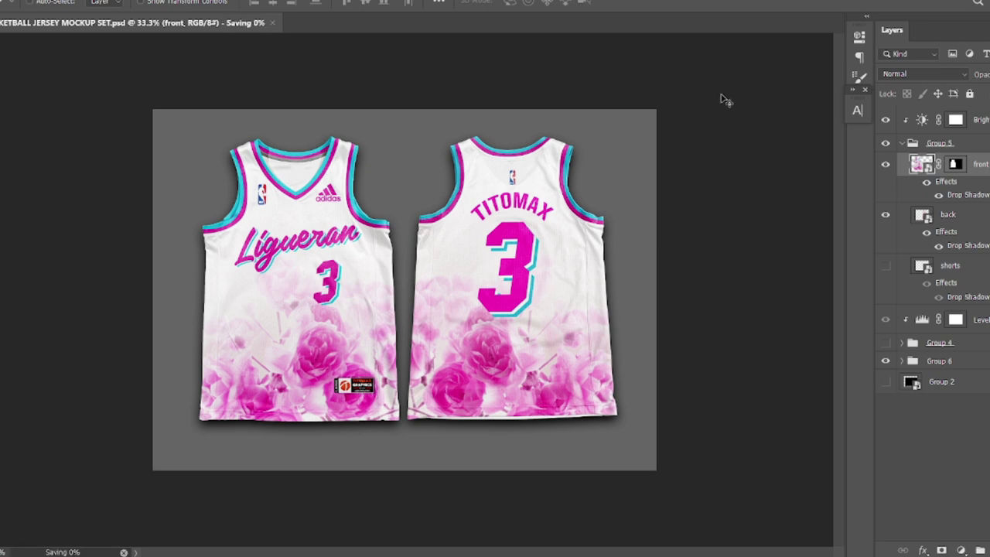